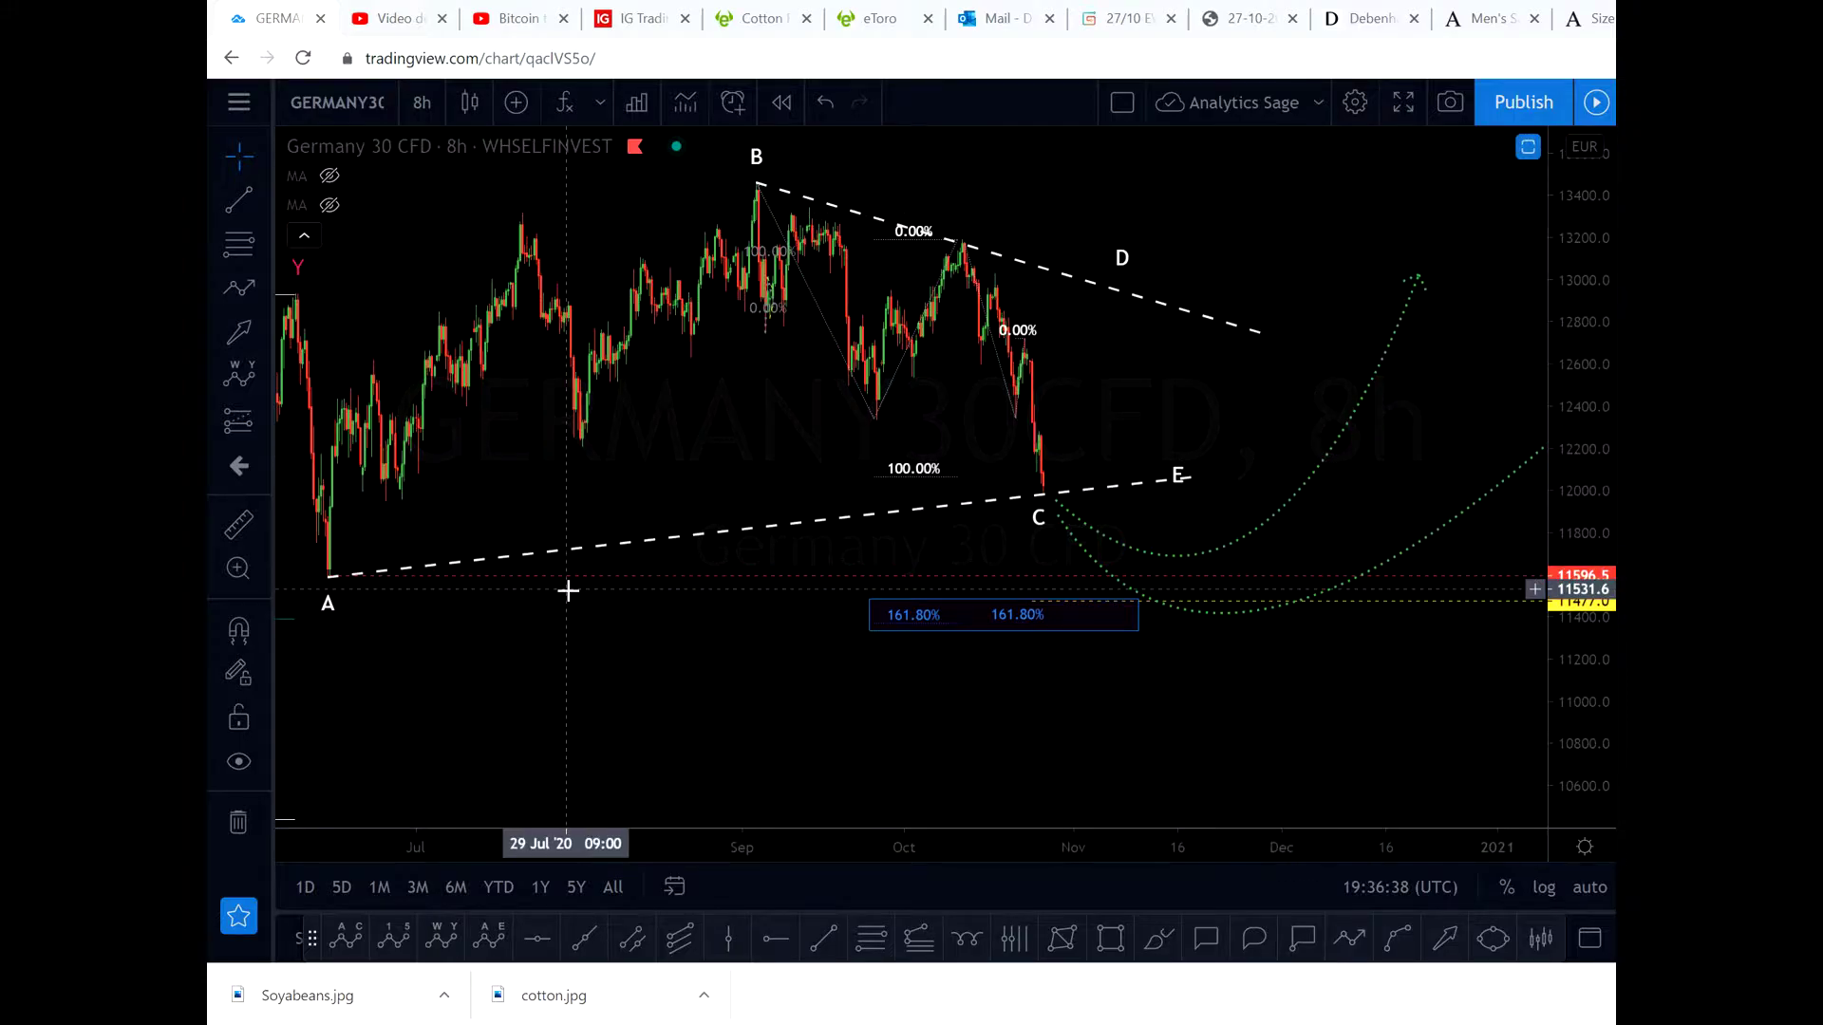
Zoom out and compress the price scale so the March–May W-X-Y counts and ABCDE triangle fit on screen
{"action": "scroll", "coordinate": [599, 560], "scroll_direction": "down", "scroll_amount": 3}
{"action": "left_click_drag", "start_coordinate": [1575, 258], "coordinate": [1595, 469]}
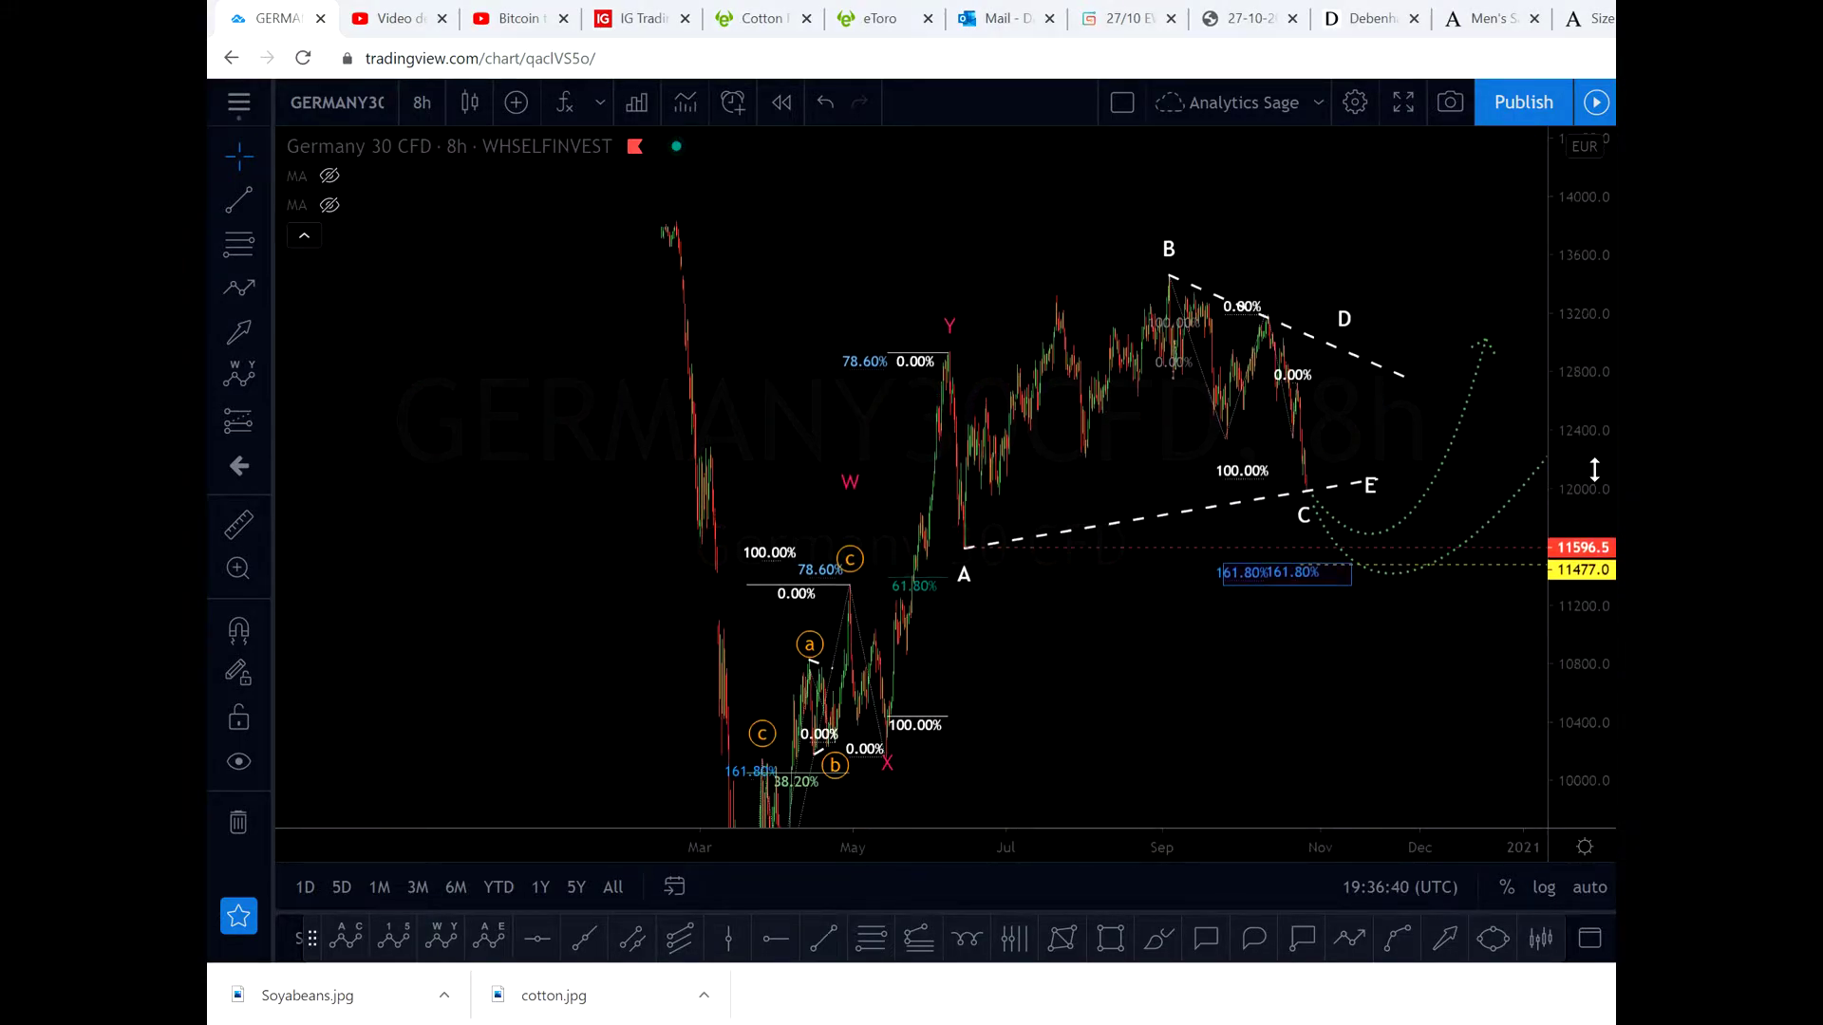
{"action": "left_click_drag", "start_coordinate": [1412, 216], "coordinate": [1395, 560]}
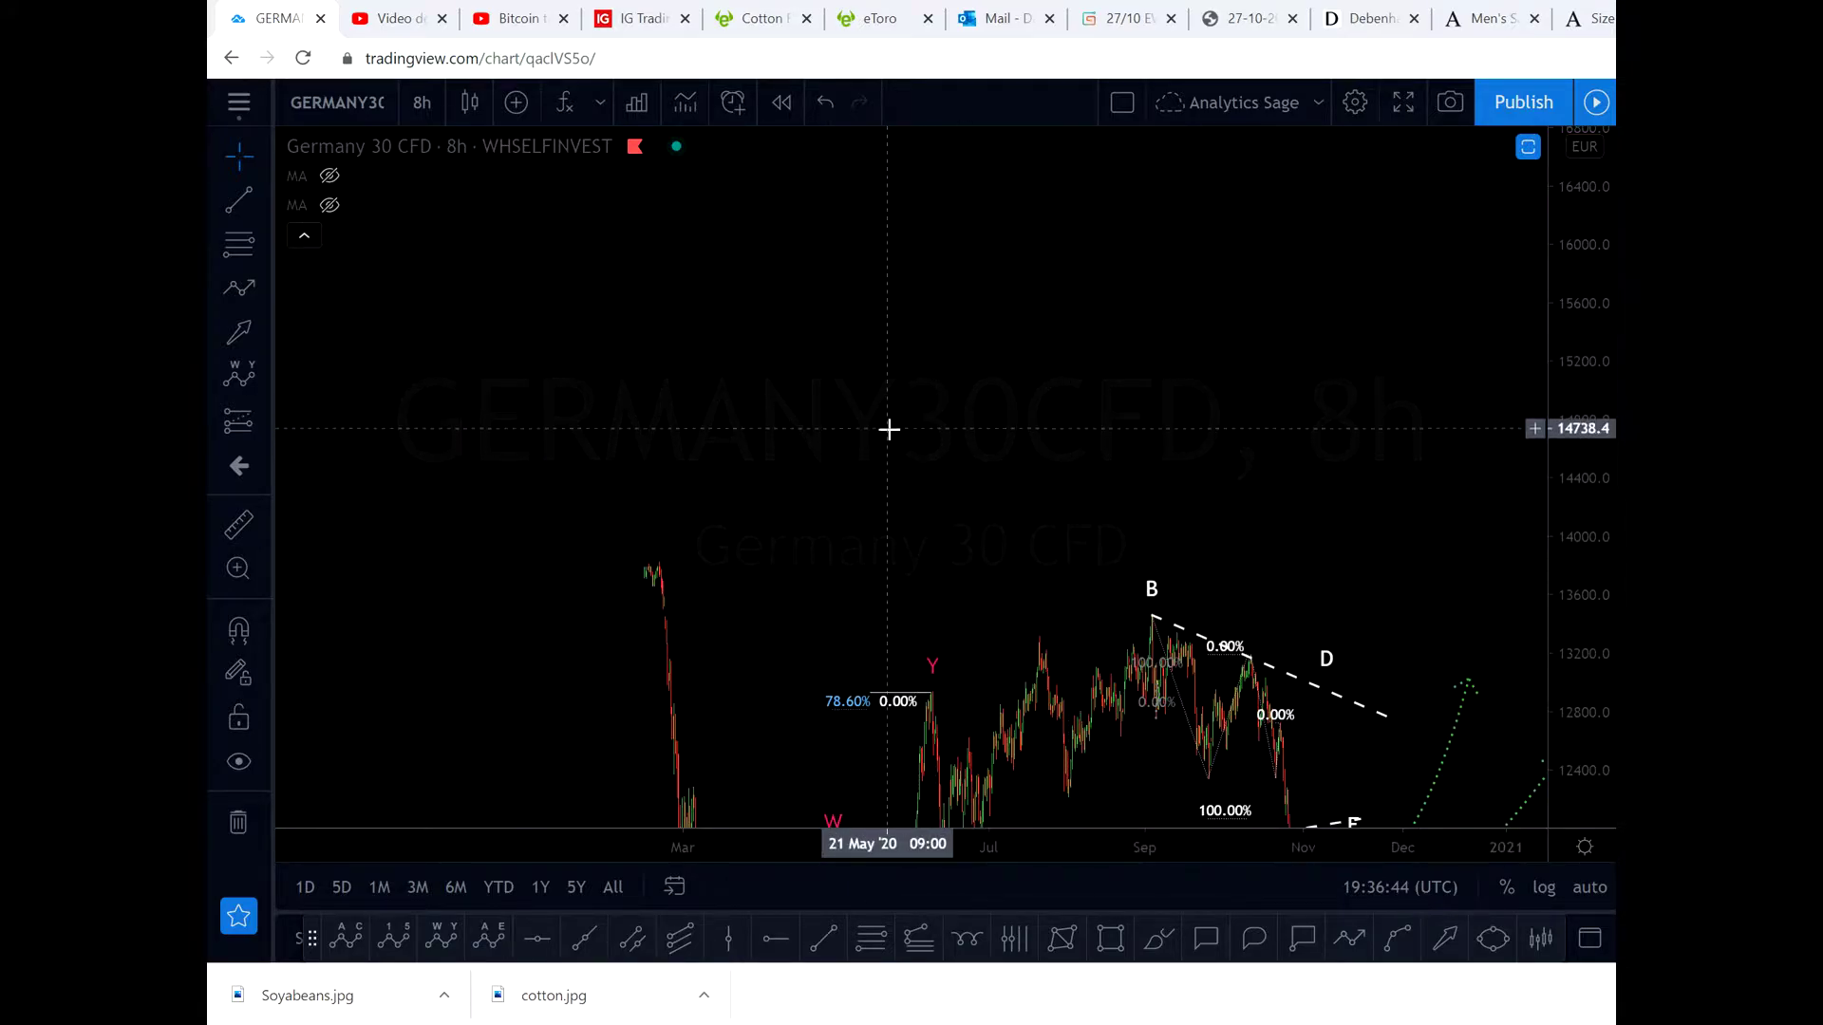
{"action": "left_click_drag", "start_coordinate": [916, 461], "coordinate": [936, 232]}
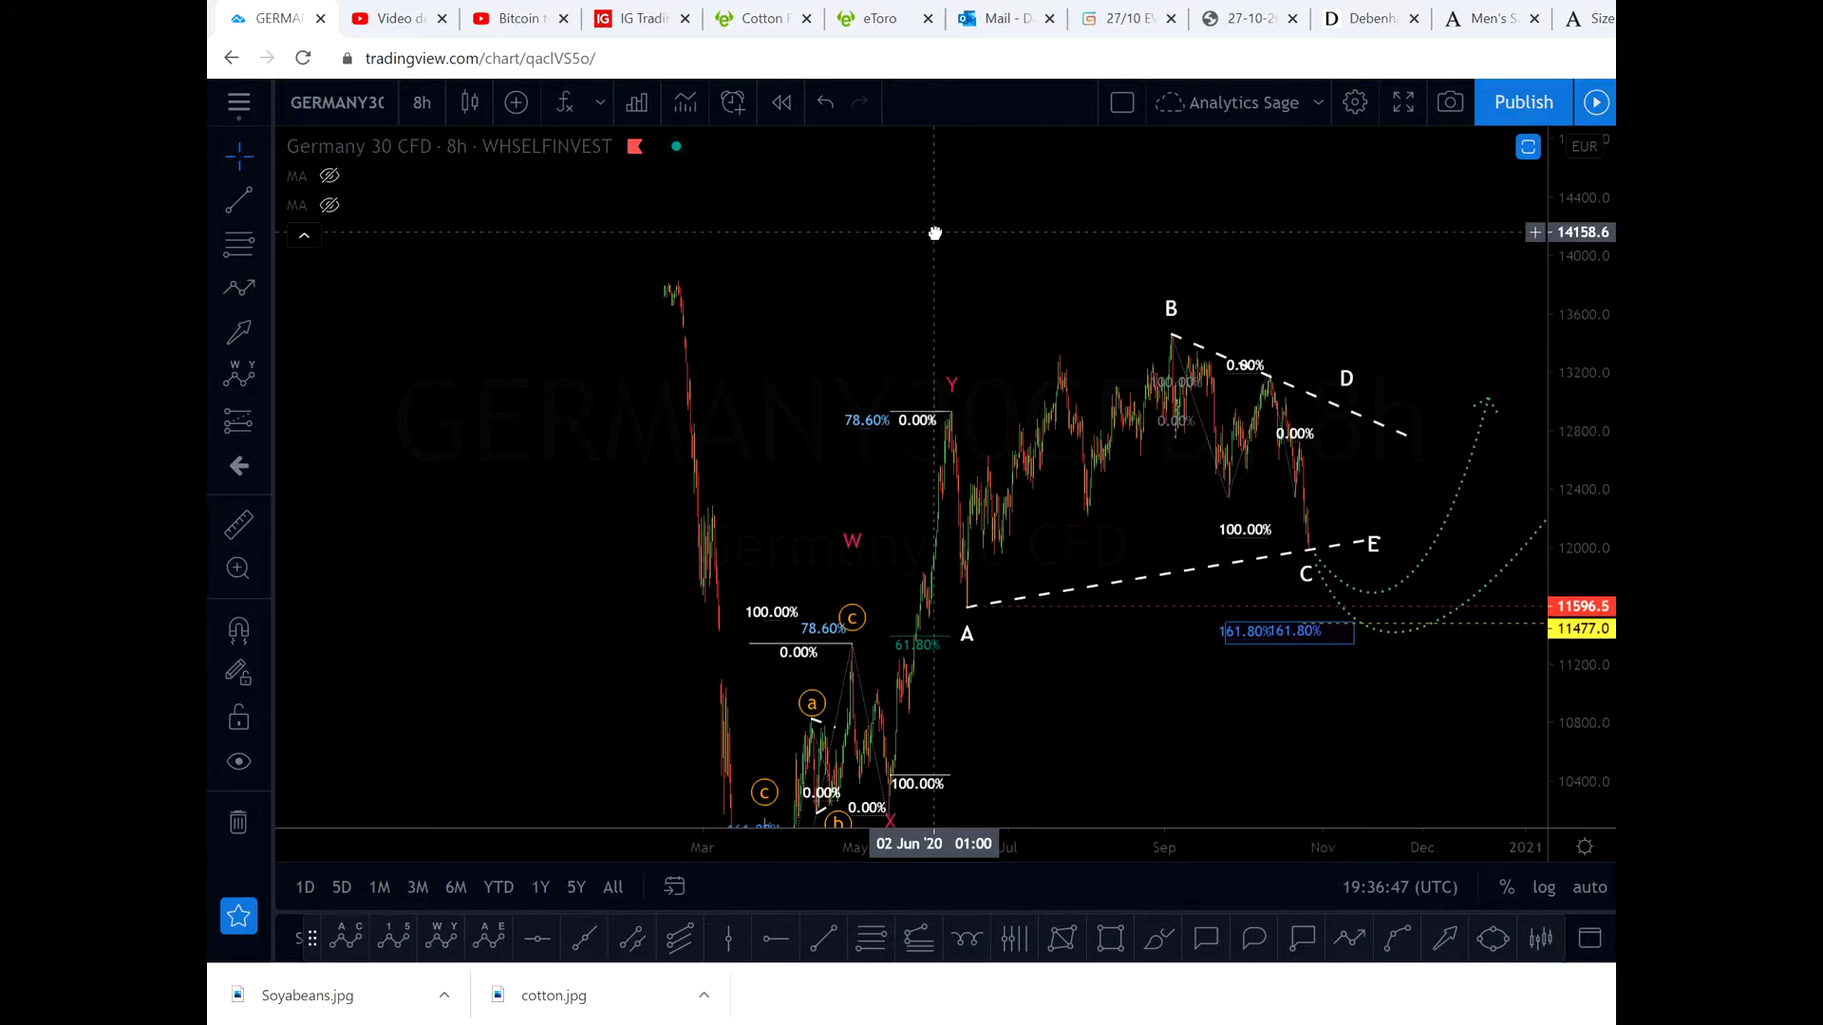
{"action": "left_click_drag", "start_coordinate": [1080, 623], "coordinate": [960, 484]}
{"action": "scroll", "coordinate": [1044, 664], "scroll_direction": "up", "scroll_amount": 2}
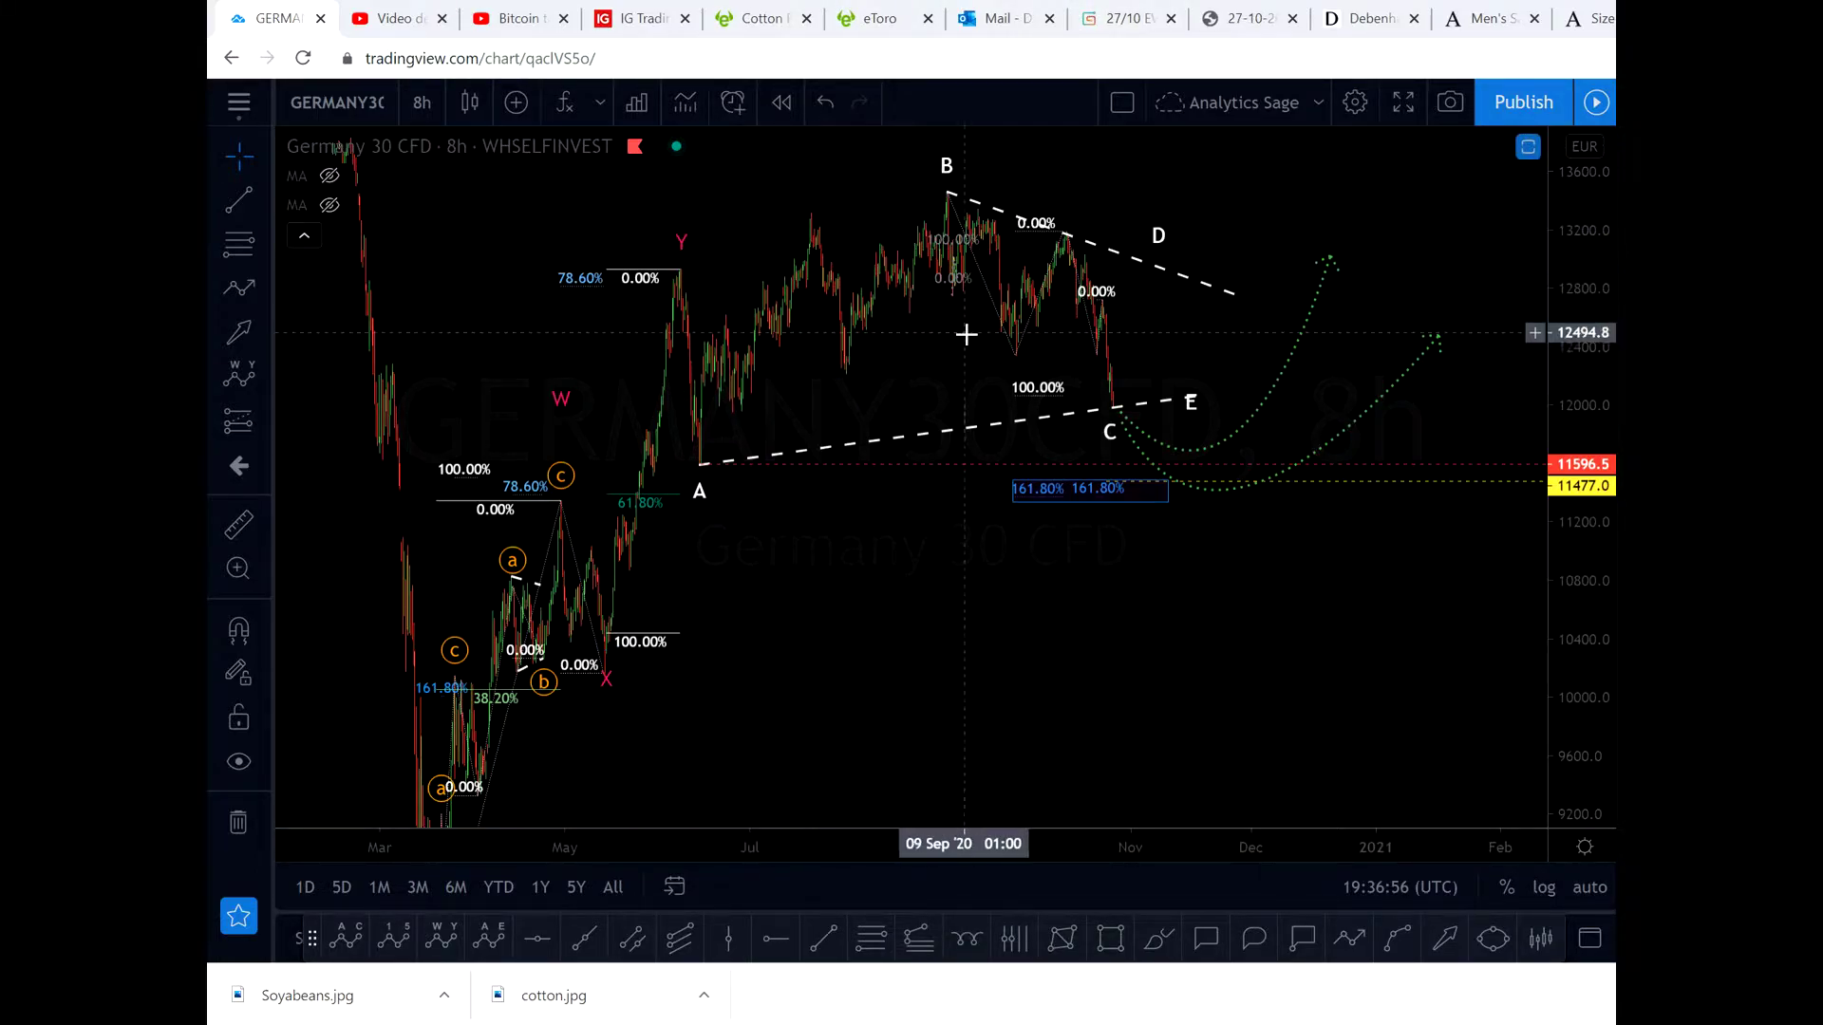
{"action": "left_click_drag", "start_coordinate": [1566, 231], "coordinate": [1566, 285]}
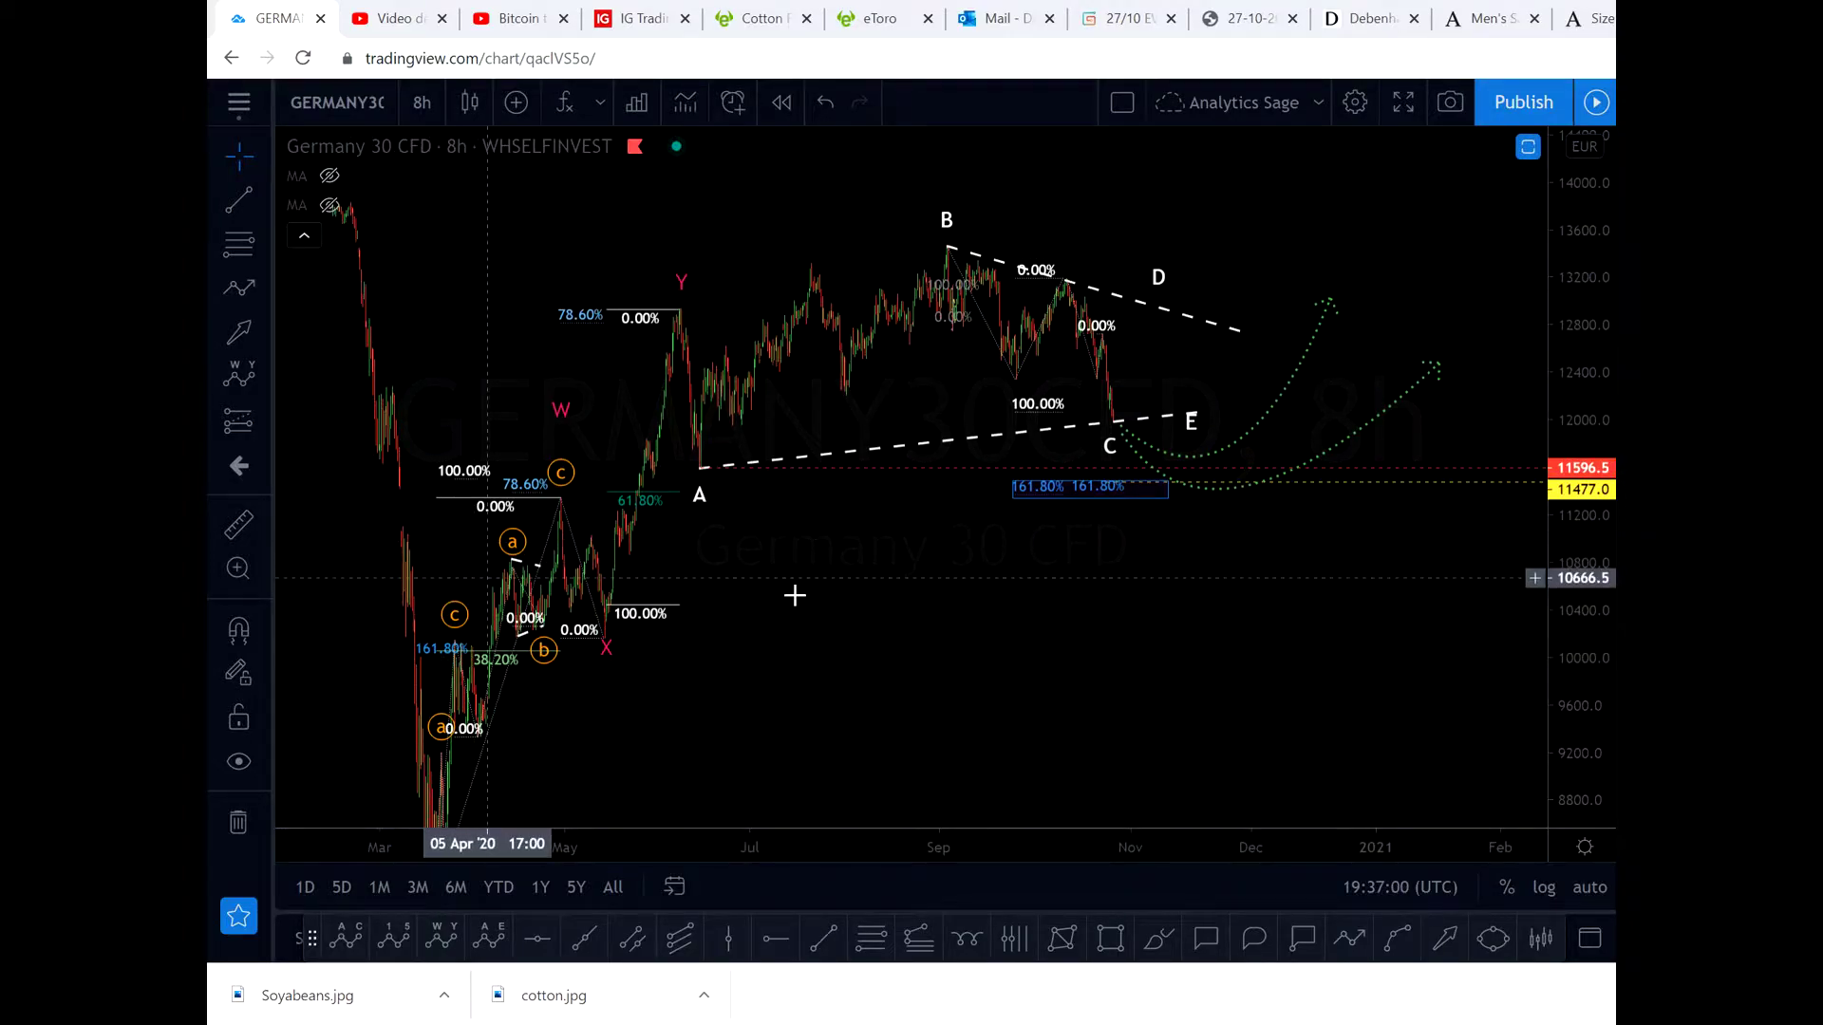
{"action": "left_click_drag", "start_coordinate": [938, 638], "coordinate": [986, 567]}
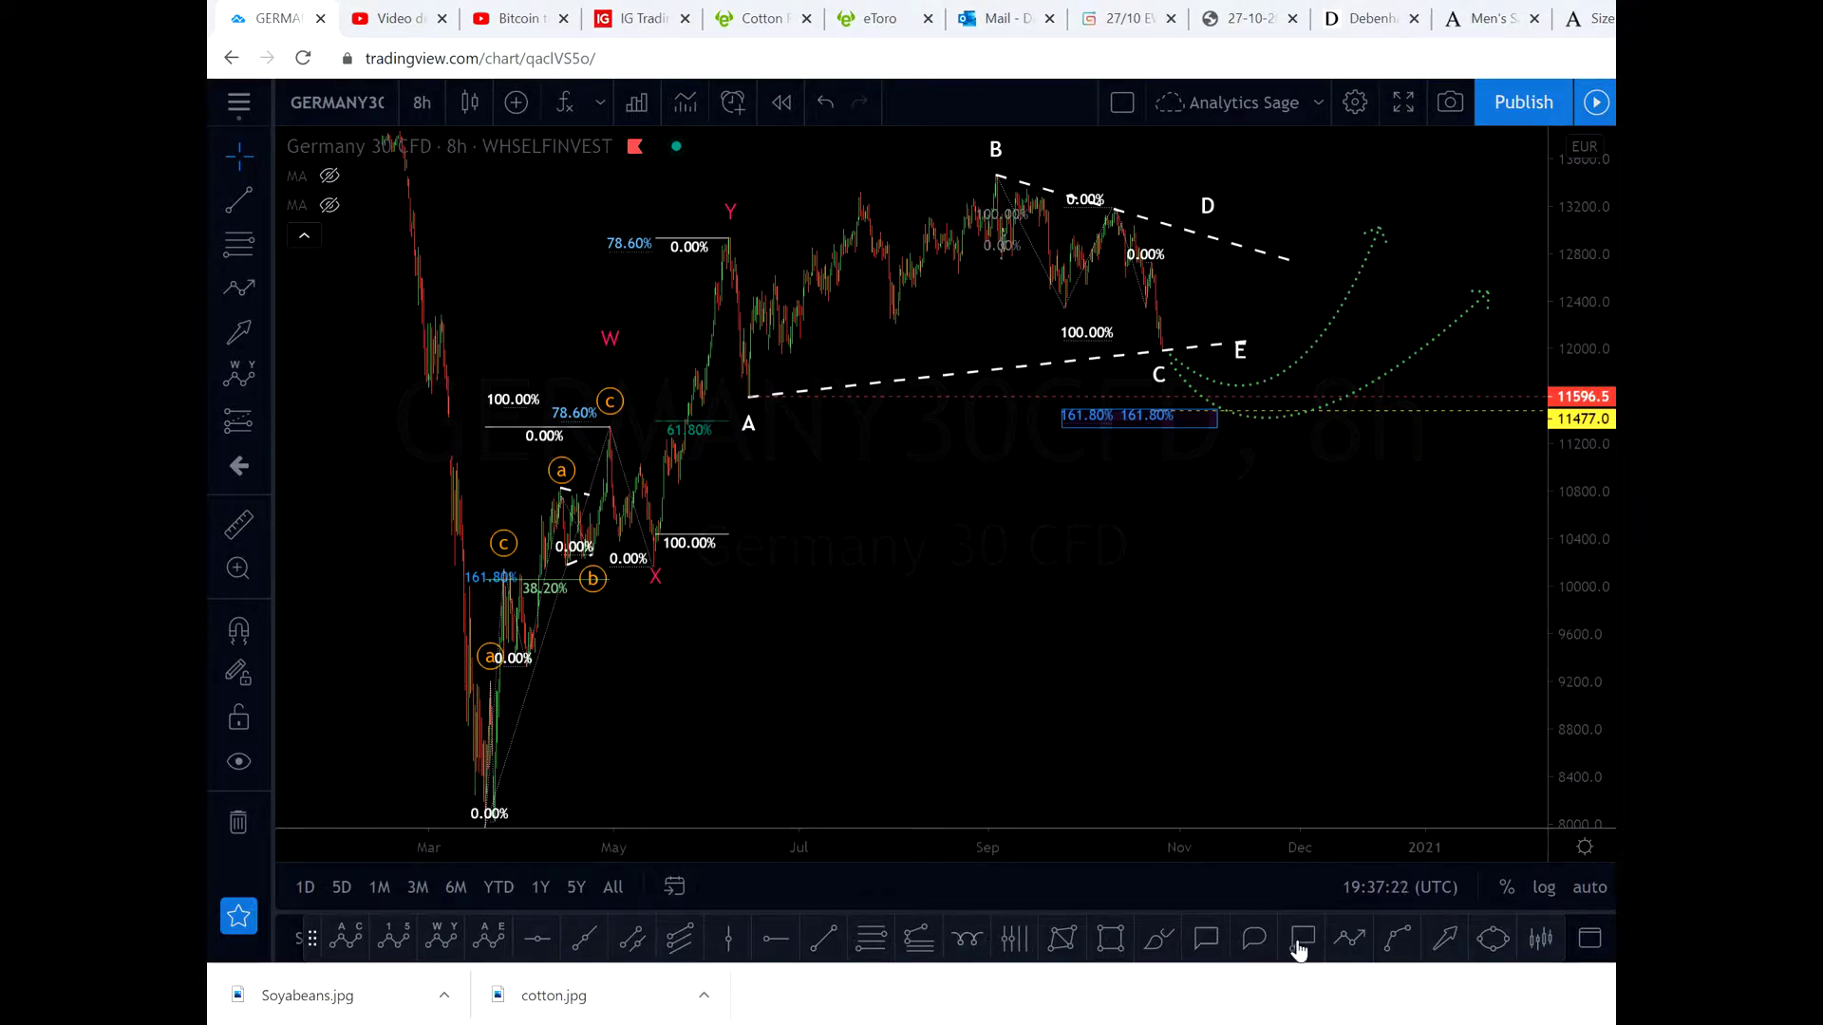
{"action": "left_click", "coordinate": [1337, 948]}
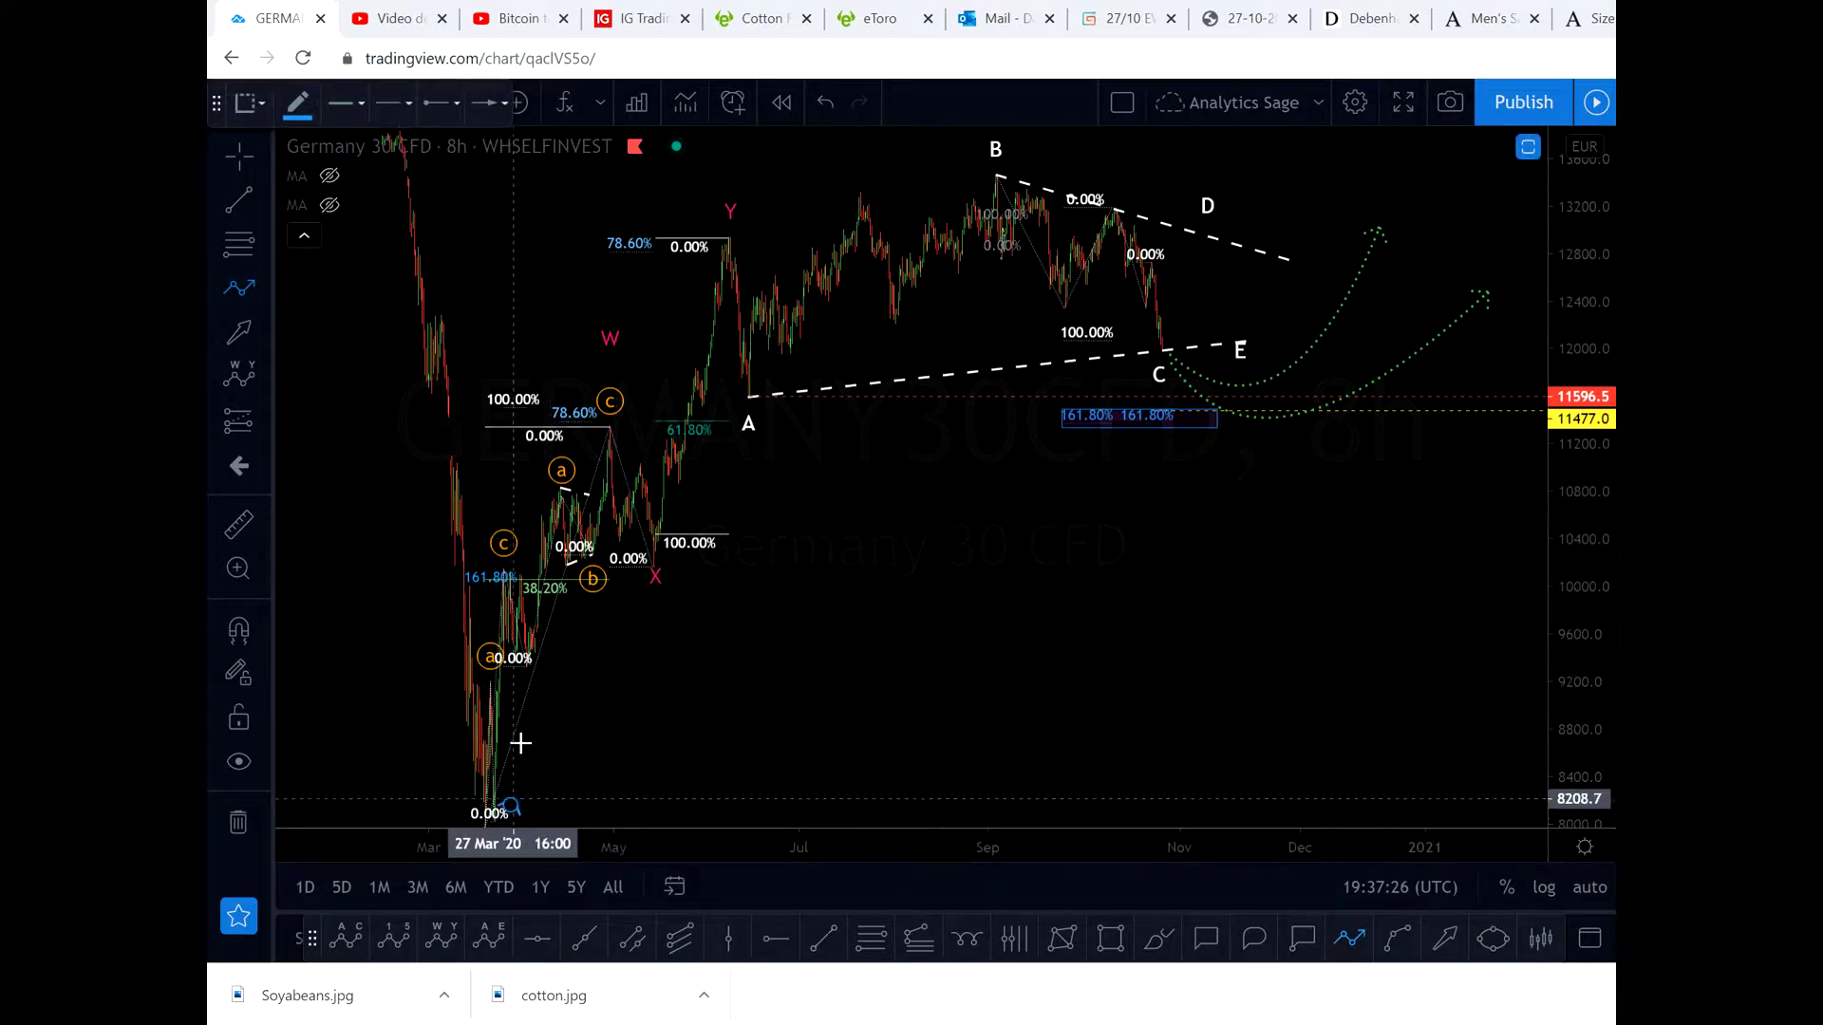
{"action": "left_click", "coordinate": [523, 581]}
{"action": "left_click", "coordinate": [562, 643]}
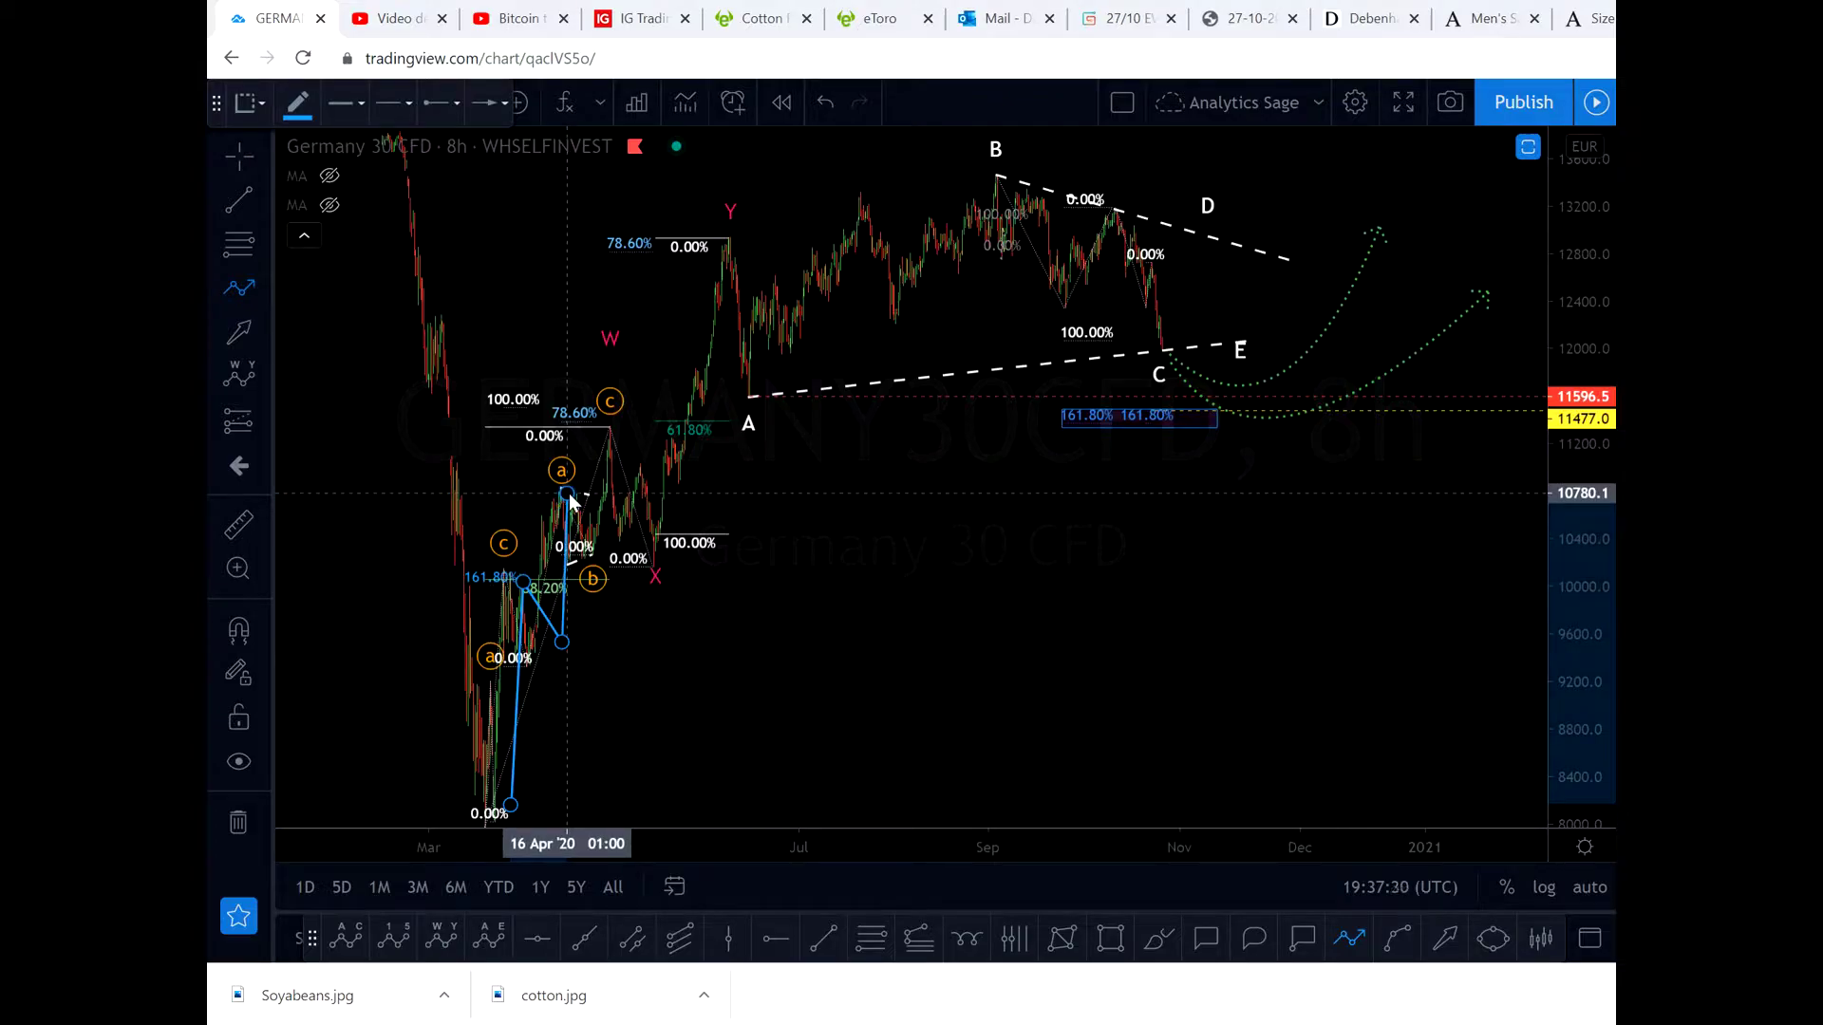
{"action": "left_click", "coordinate": [567, 504]}
{"action": "left_click", "coordinate": [582, 565]}
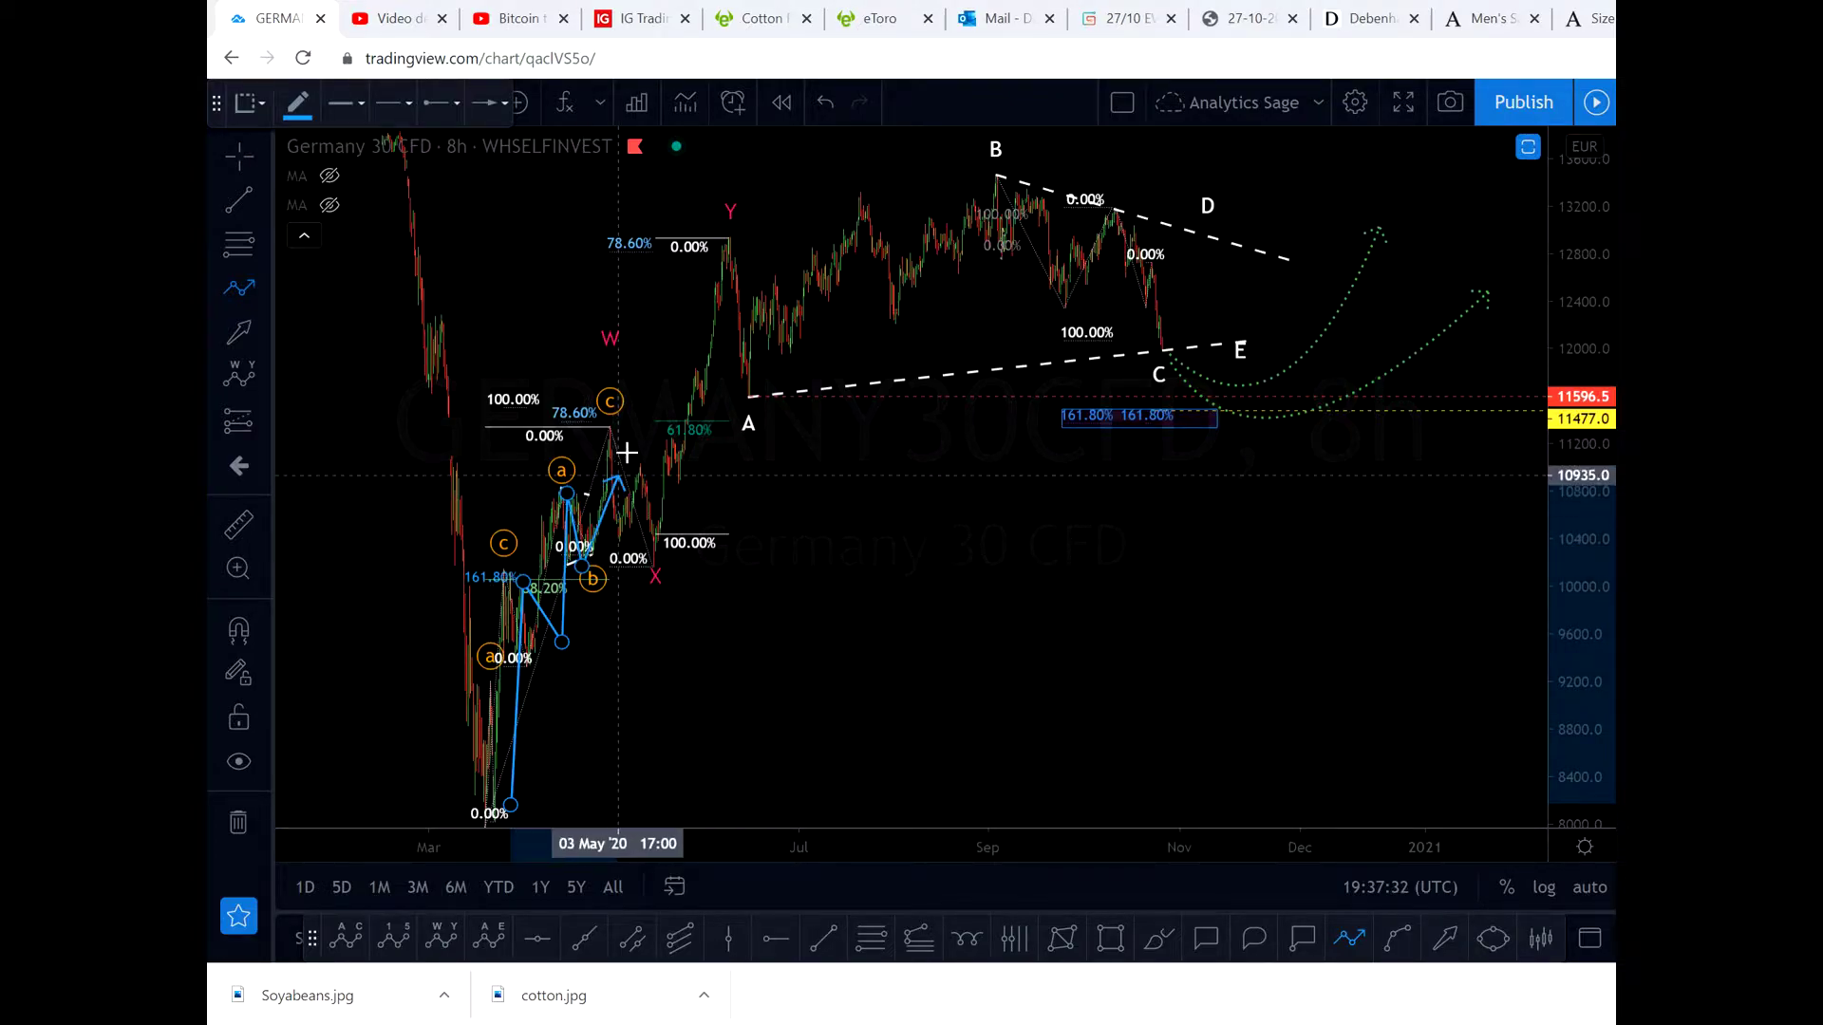
{"action": "left_click", "coordinate": [618, 434]}
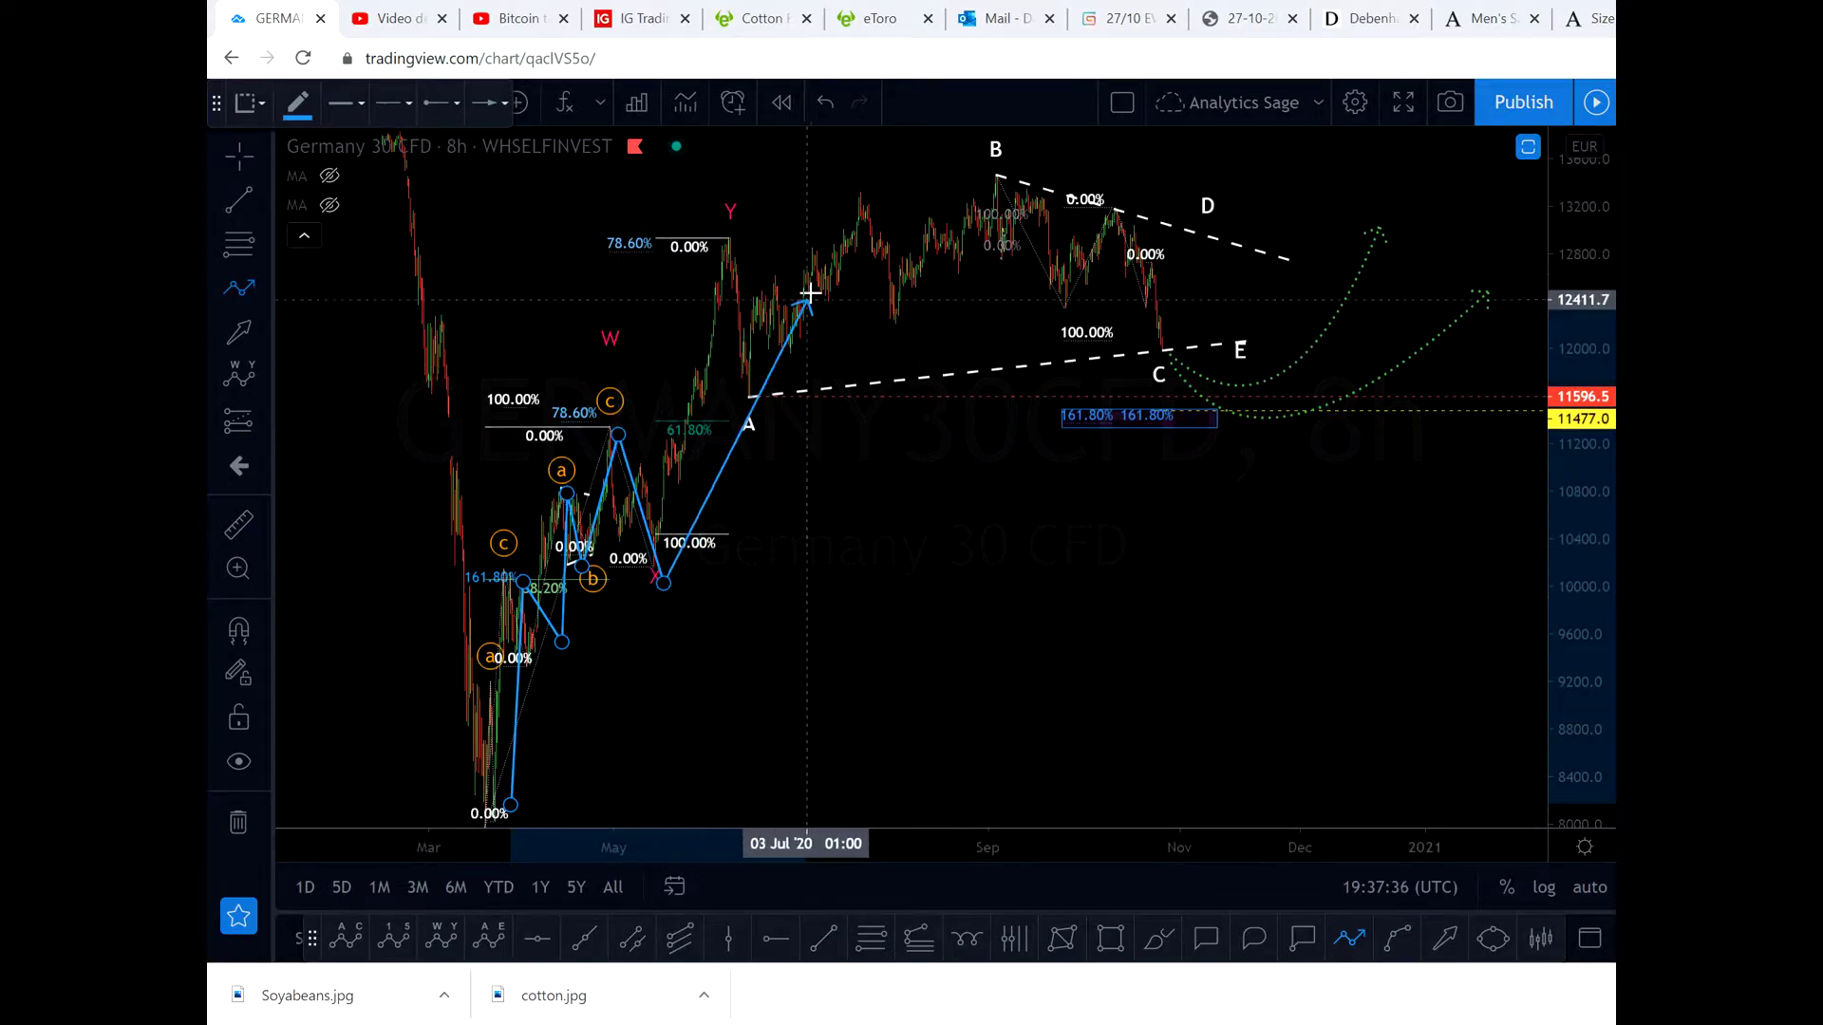
{"action": "left_click", "coordinate": [758, 242]}
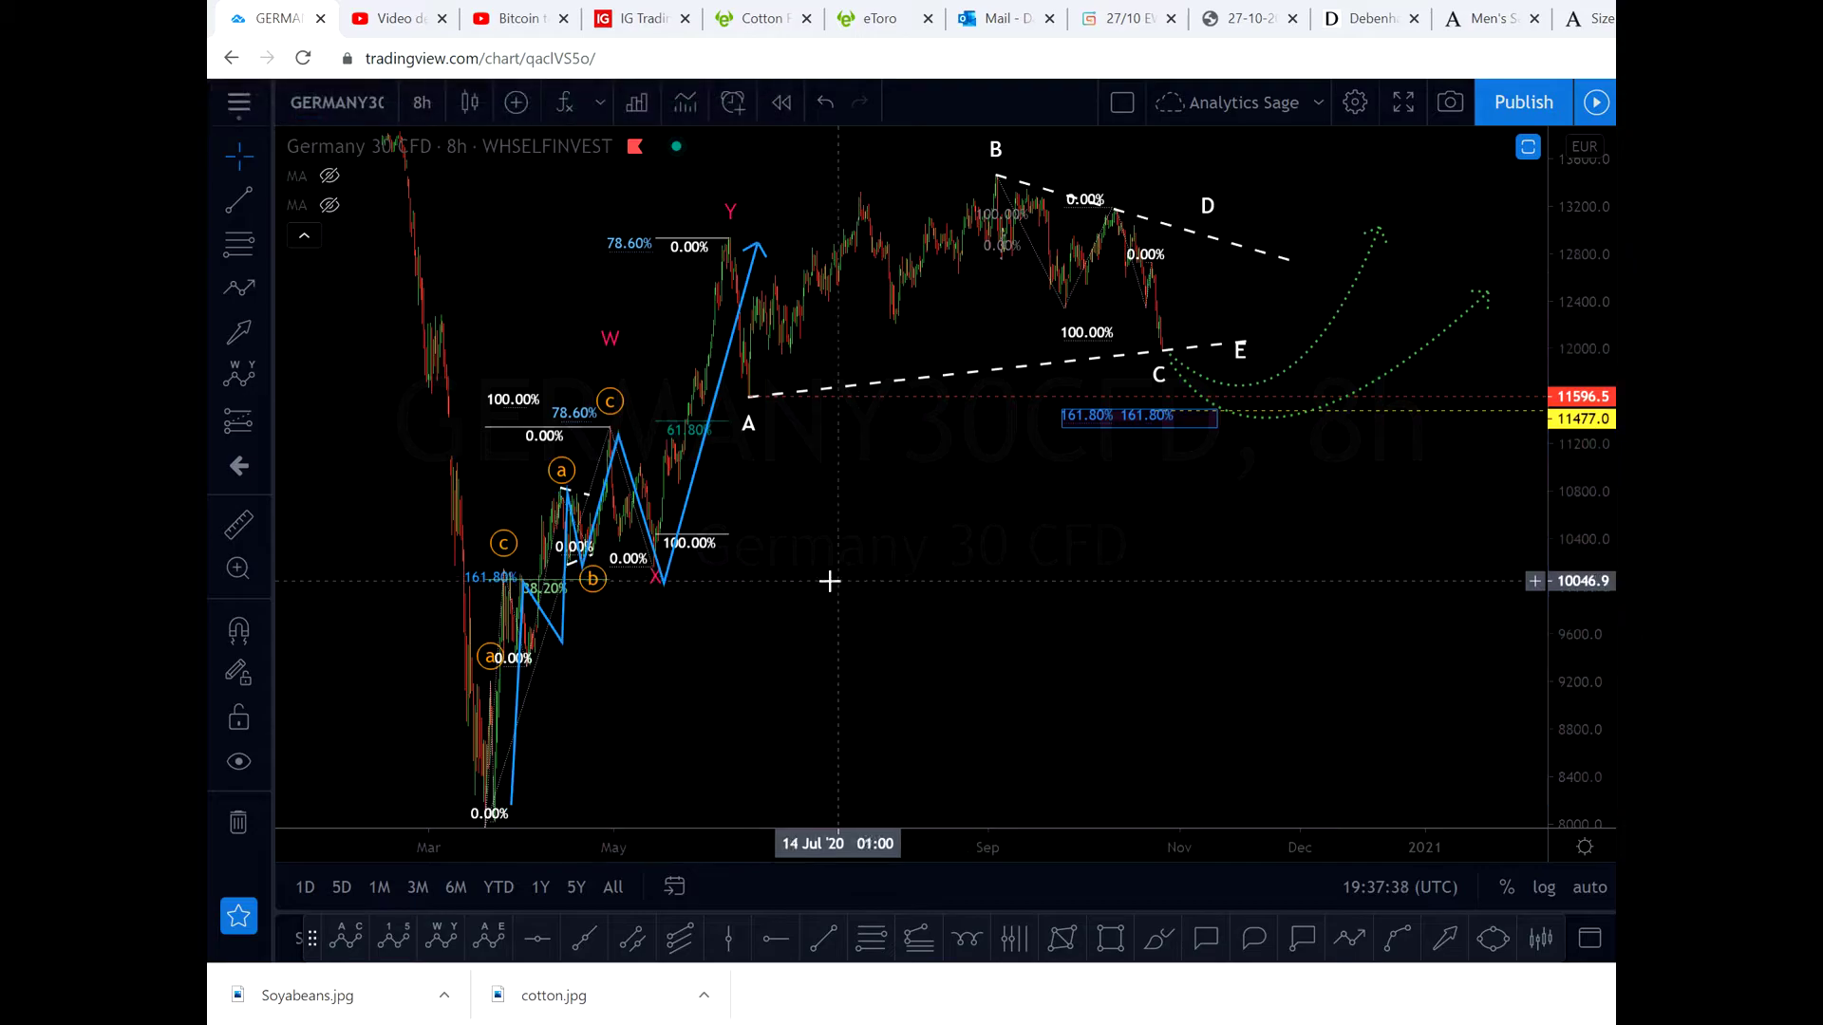
{"action": "scroll", "coordinate": [756, 578], "scroll_direction": "up", "scroll_amount": 3}
{"action": "left_click_drag", "start_coordinate": [756, 578], "coordinate": [1346, 559]}
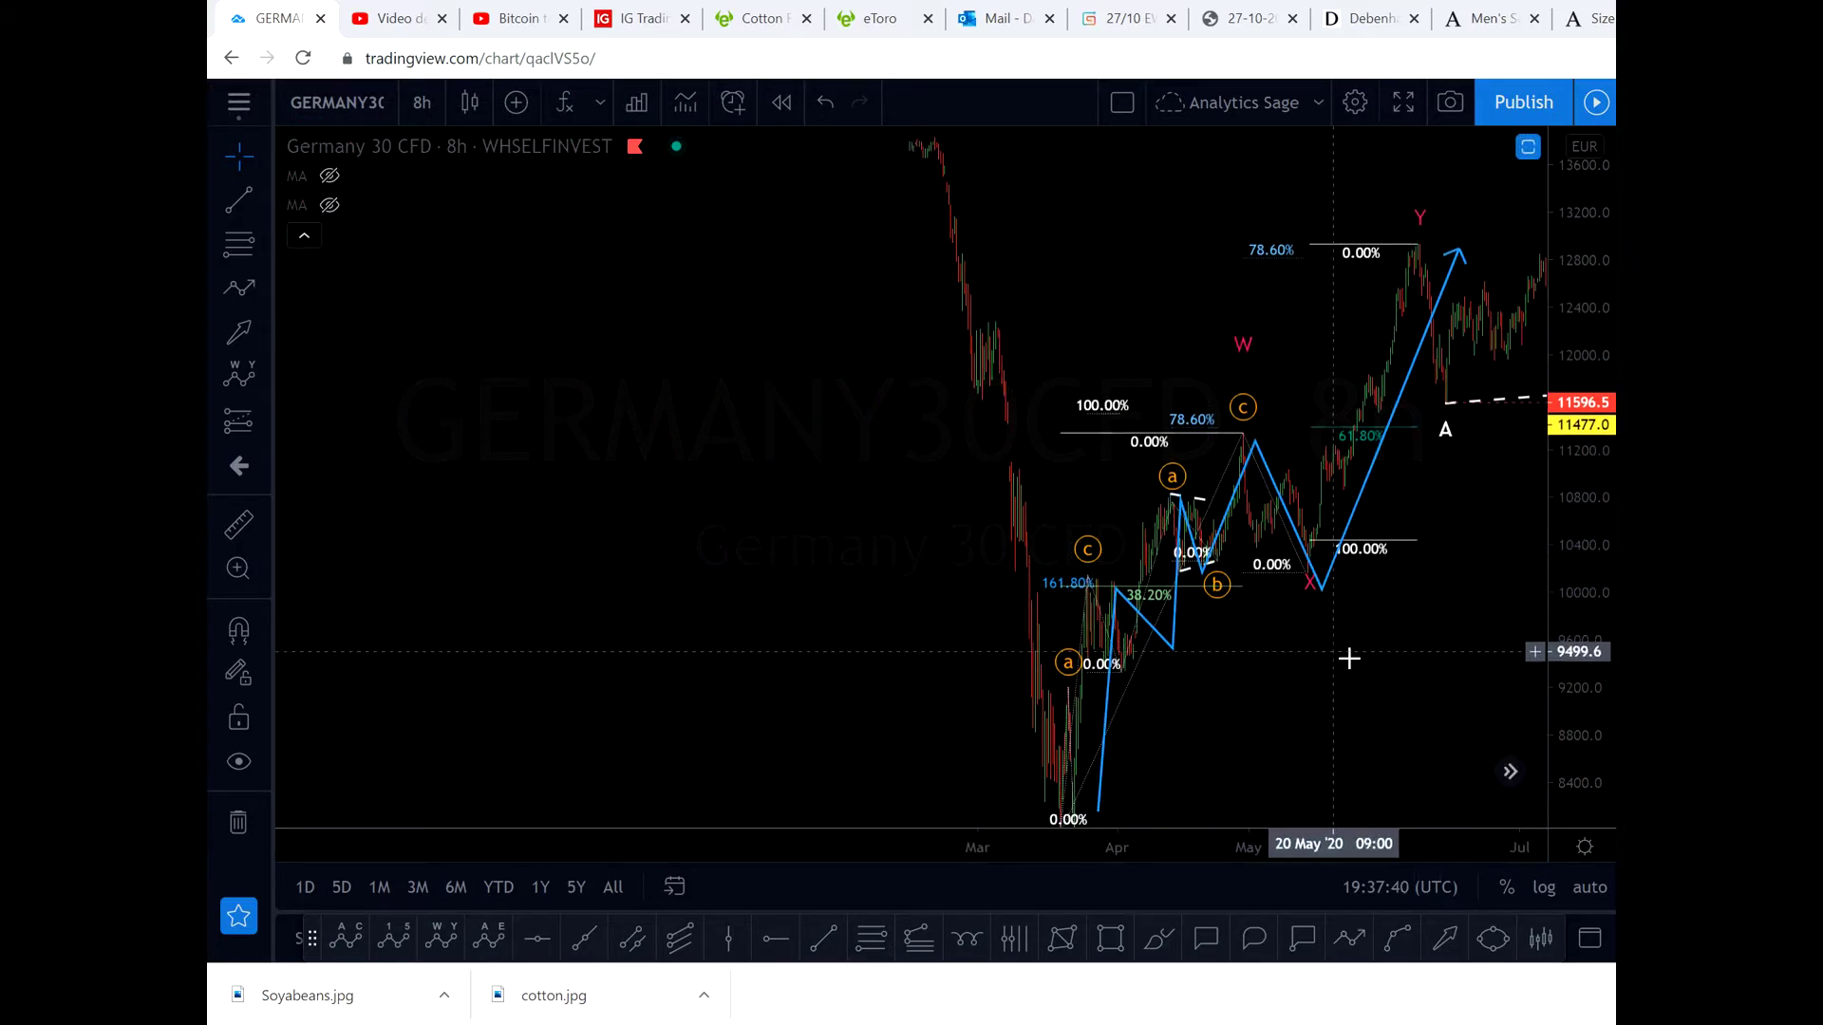
{"action": "left_click_drag", "start_coordinate": [1400, 664], "coordinate": [1153, 604]}
{"action": "left_click_drag", "start_coordinate": [1358, 605], "coordinate": [1061, 594]}
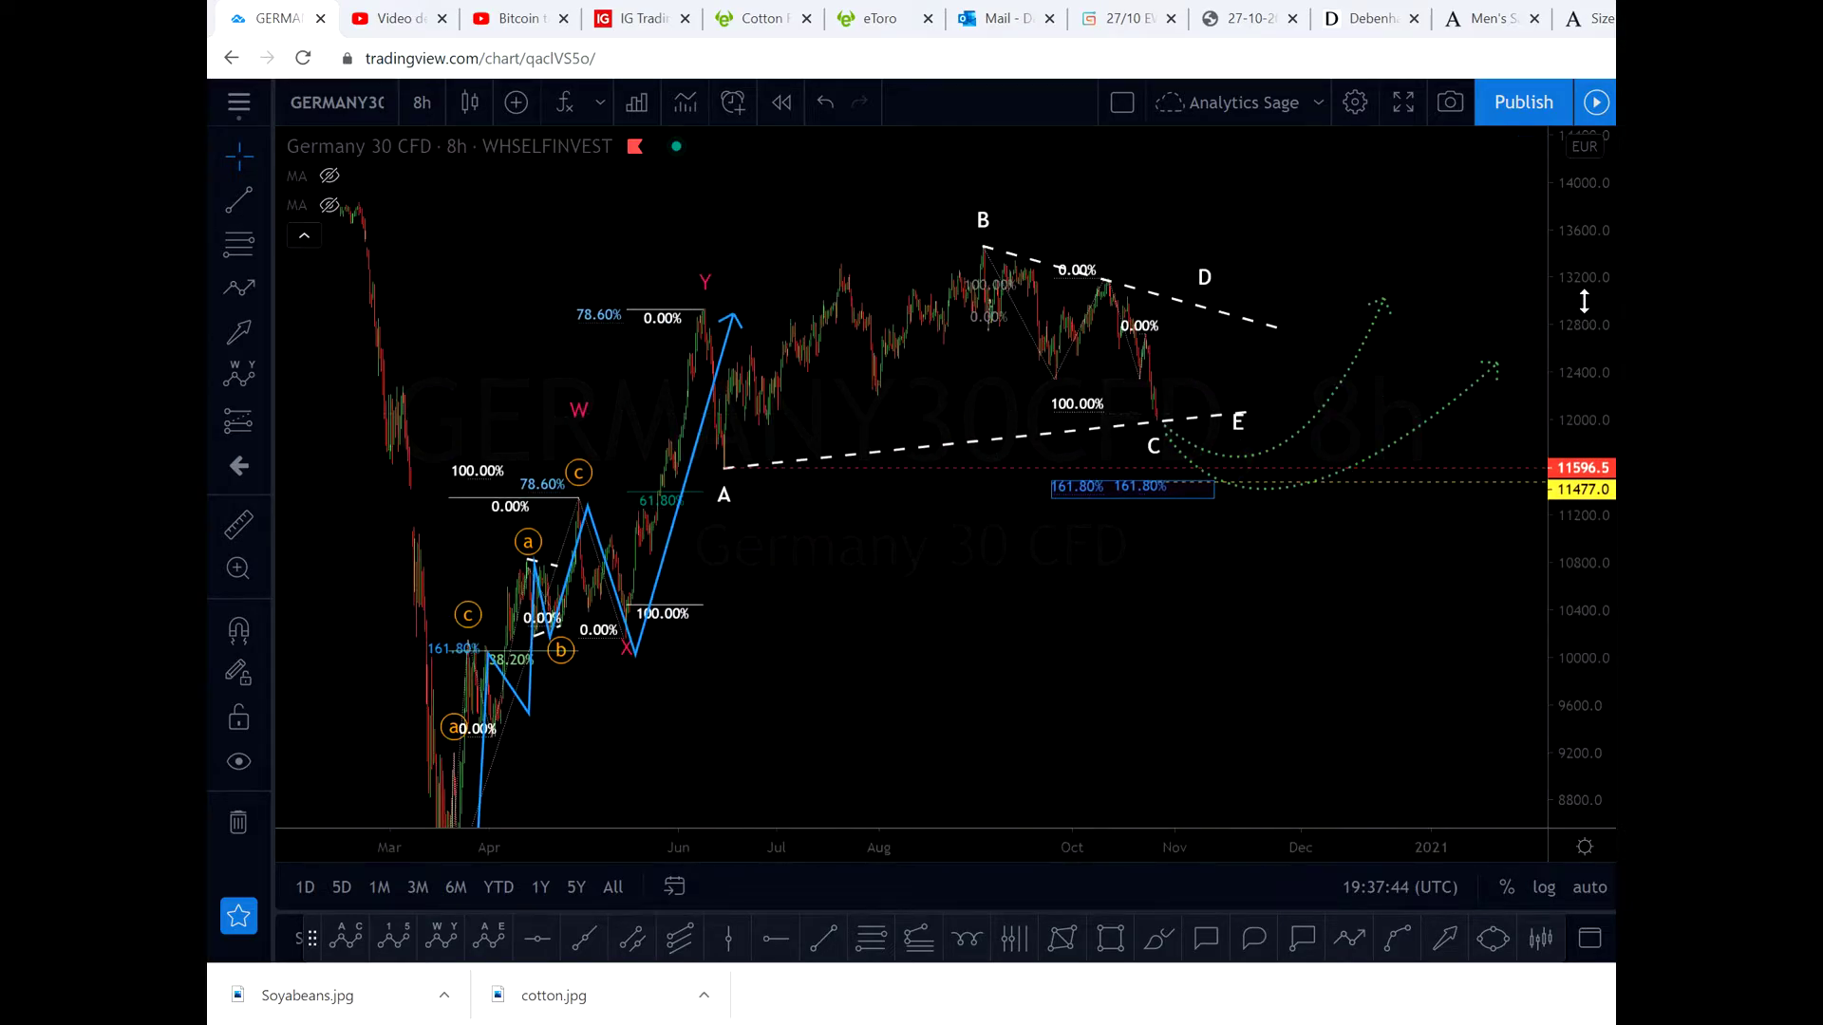
{"action": "left_click_drag", "start_coordinate": [1582, 297], "coordinate": [1583, 379]}
{"action": "scroll", "coordinate": [1397, 573], "scroll_direction": "down", "scroll_amount": 2}
{"action": "scroll", "coordinate": [1398, 573], "scroll_direction": "down", "scroll_amount": 1}
{"action": "left_click_drag", "start_coordinate": [1400, 598], "coordinate": [1253, 615]}
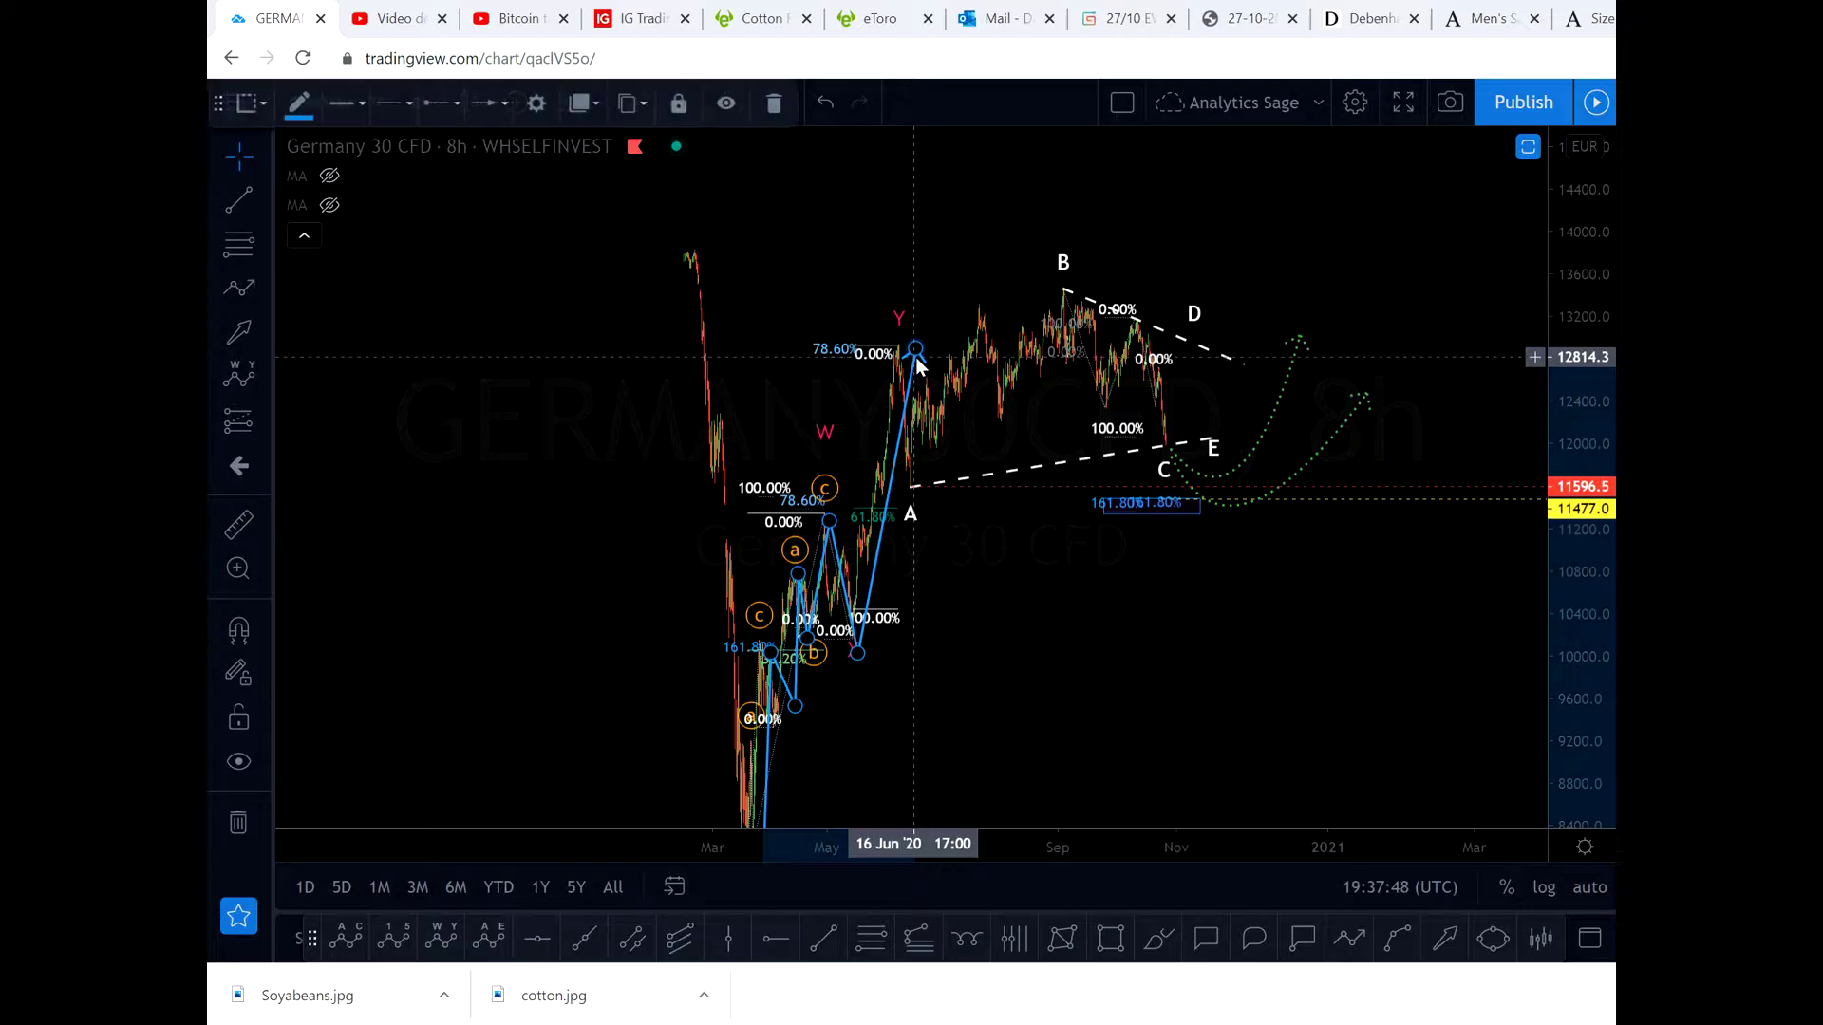
{"action": "mouse_move", "coordinate": [1006, 1024]}
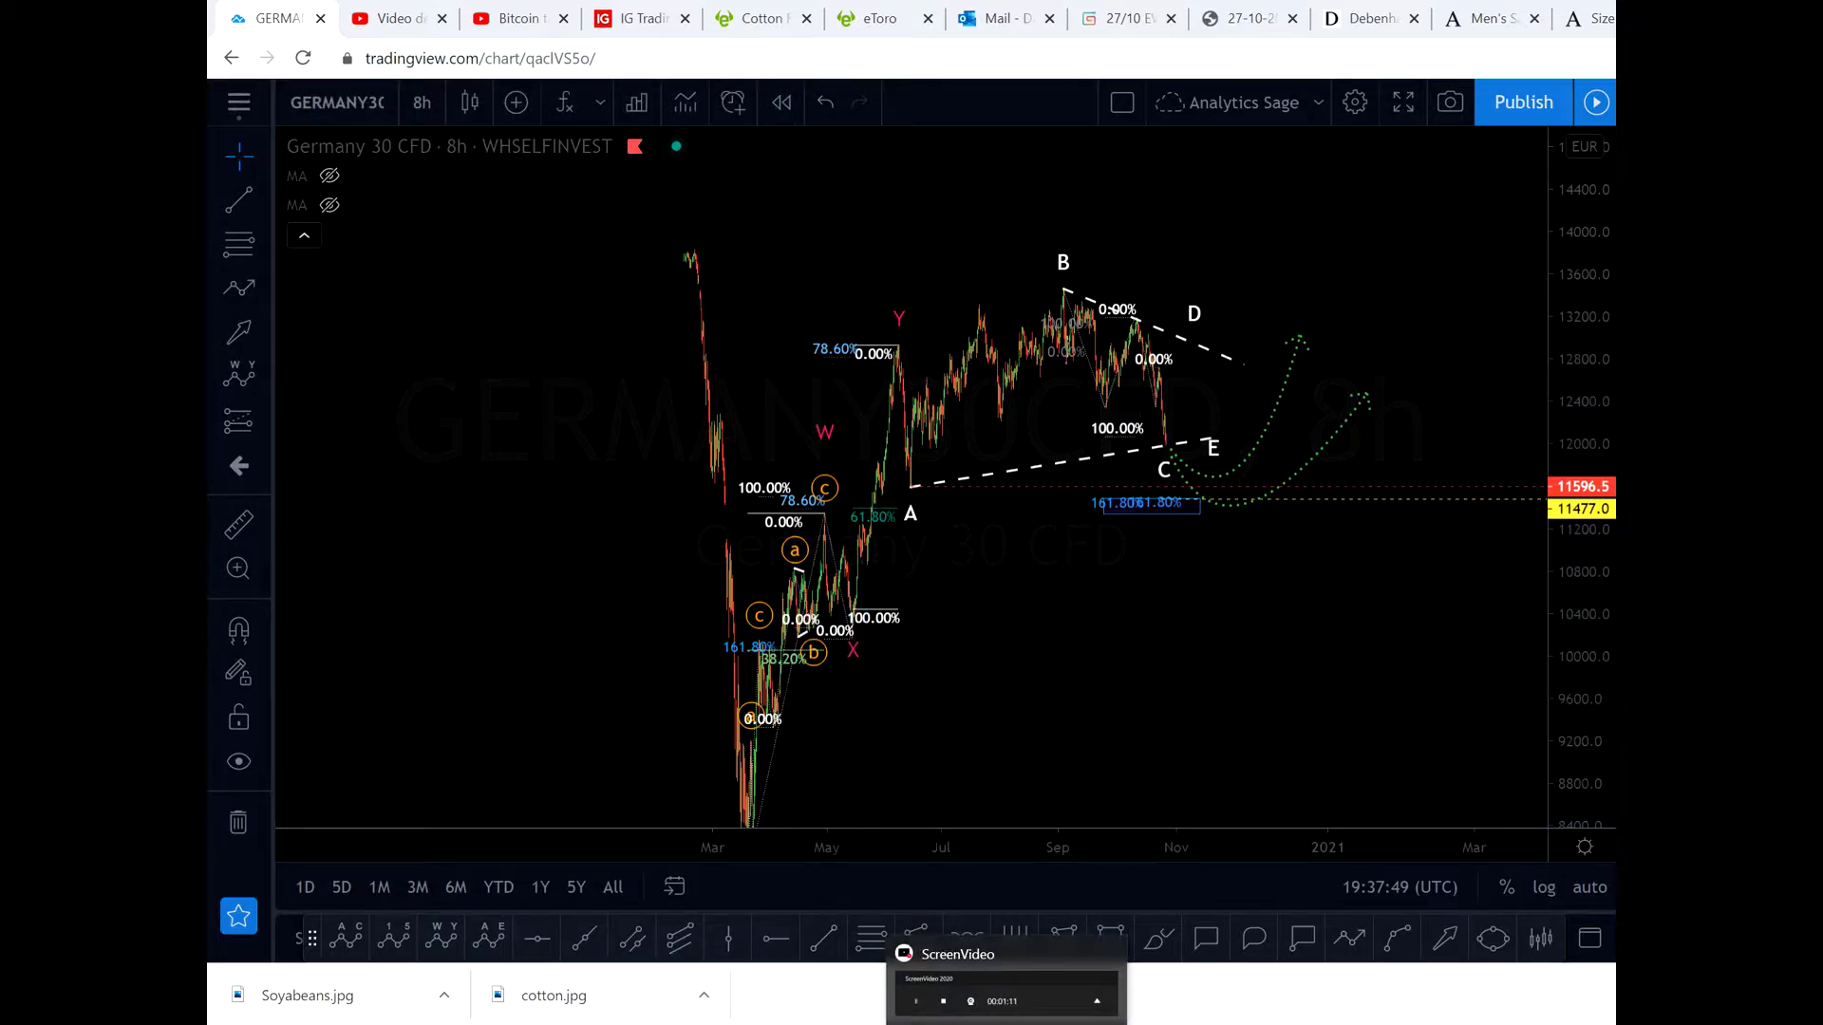
{"action": "left_click", "coordinate": [1349, 938]}
{"action": "left_click", "coordinate": [732, 798]}
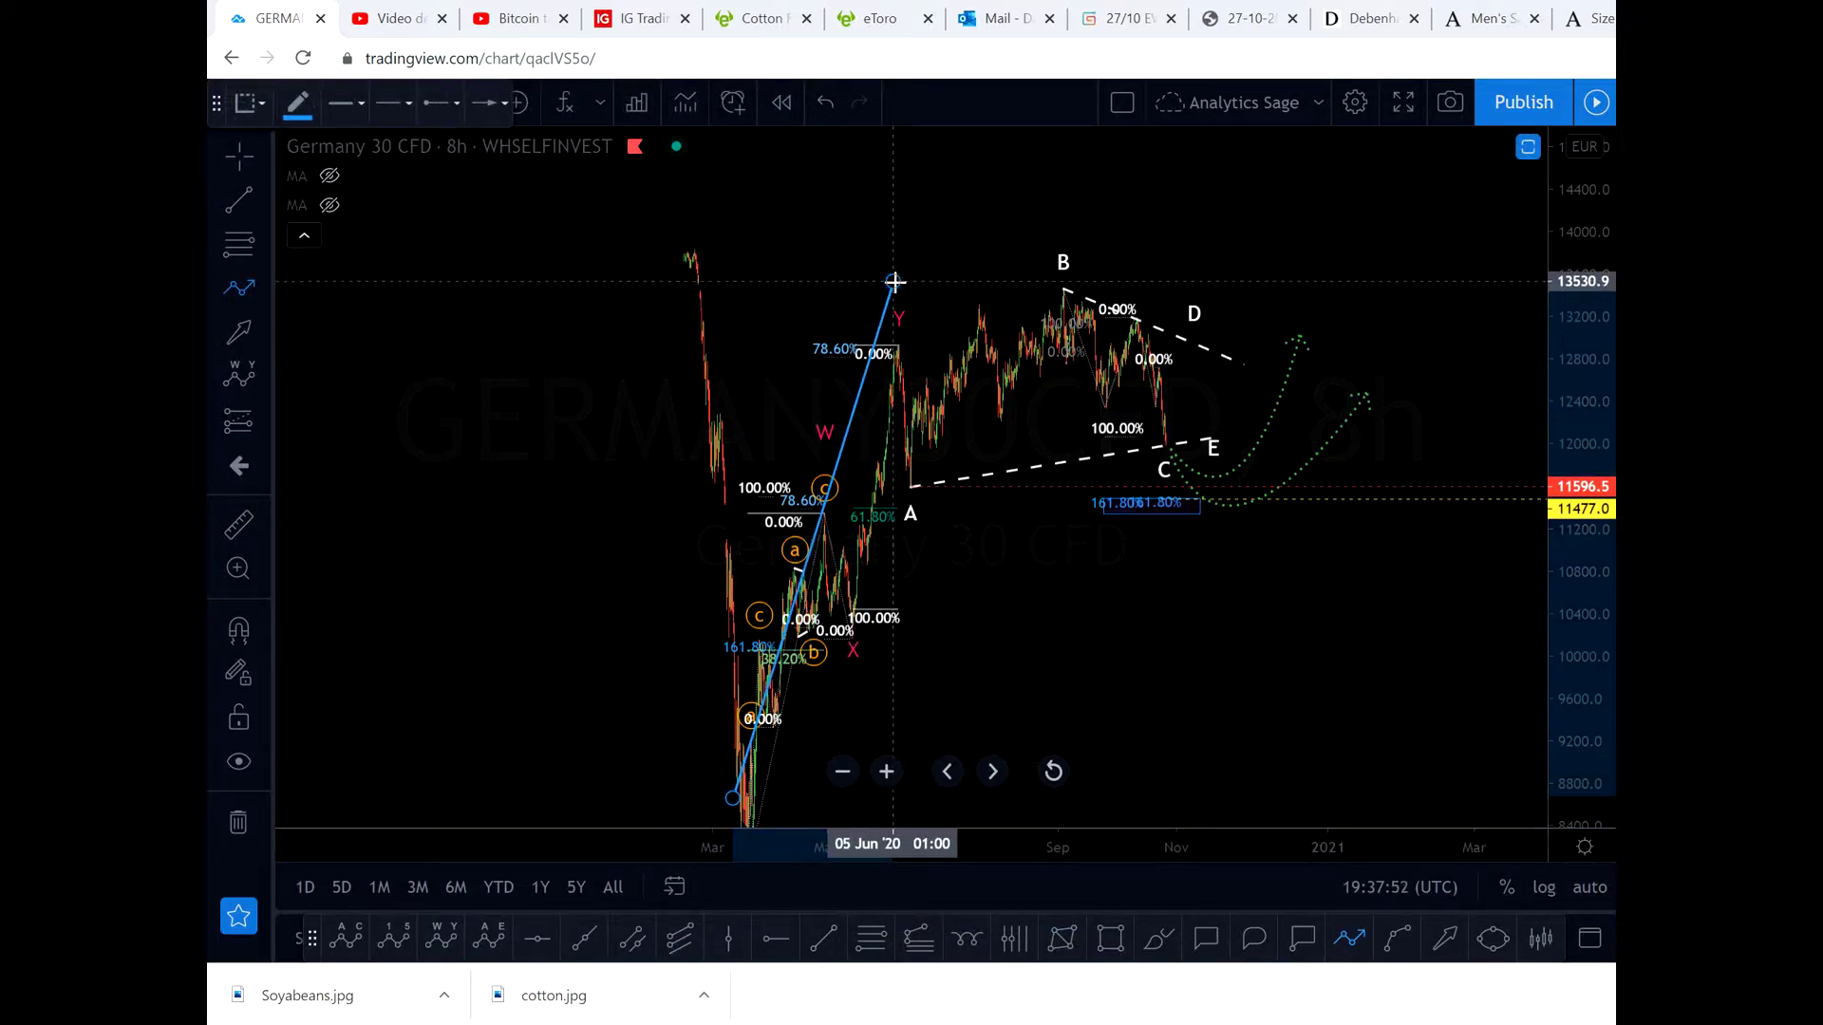
{"action": "left_click", "coordinate": [892, 281]}
{"action": "left_click", "coordinate": [1275, 520]}
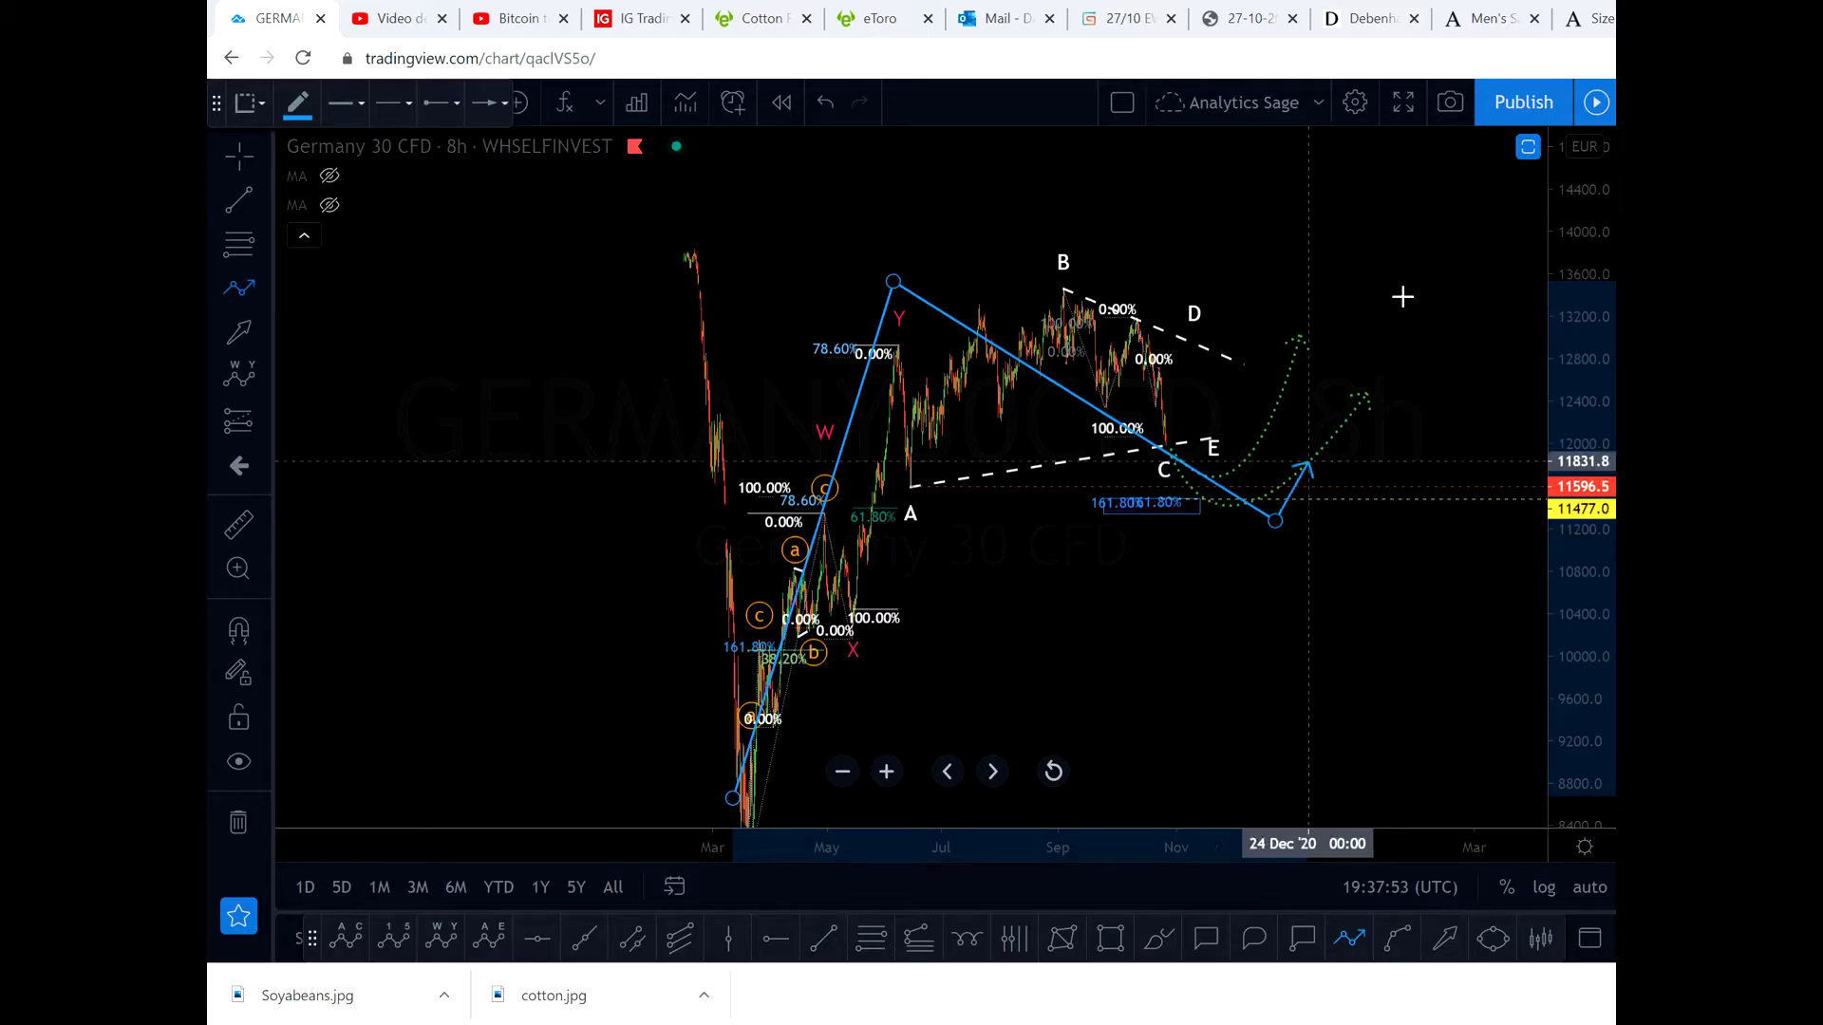
{"action": "double_click", "coordinate": [1451, 176]}
{"action": "scroll", "coordinate": [1363, 285], "scroll_direction": "up", "scroll_amount": 1}
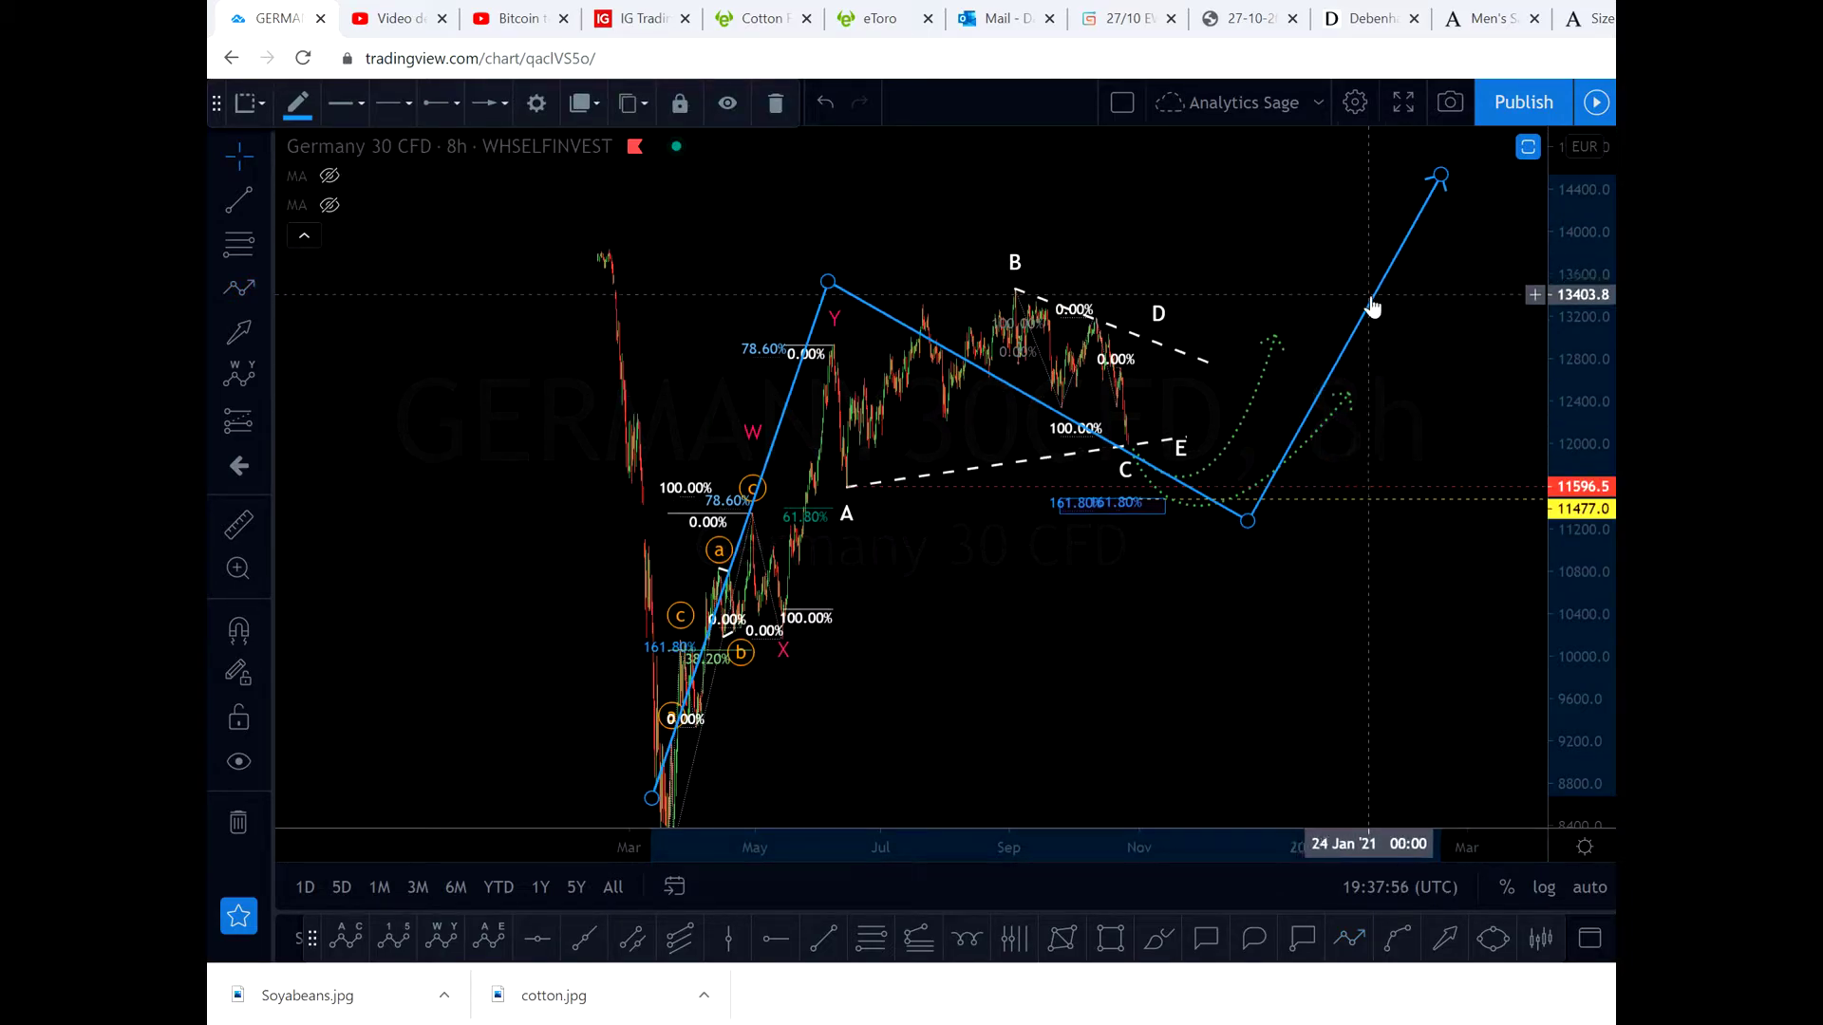
{"action": "key", "text": "Delete"}
{"action": "scroll", "coordinate": [1282, 634], "scroll_direction": "down", "scroll_amount": 1}
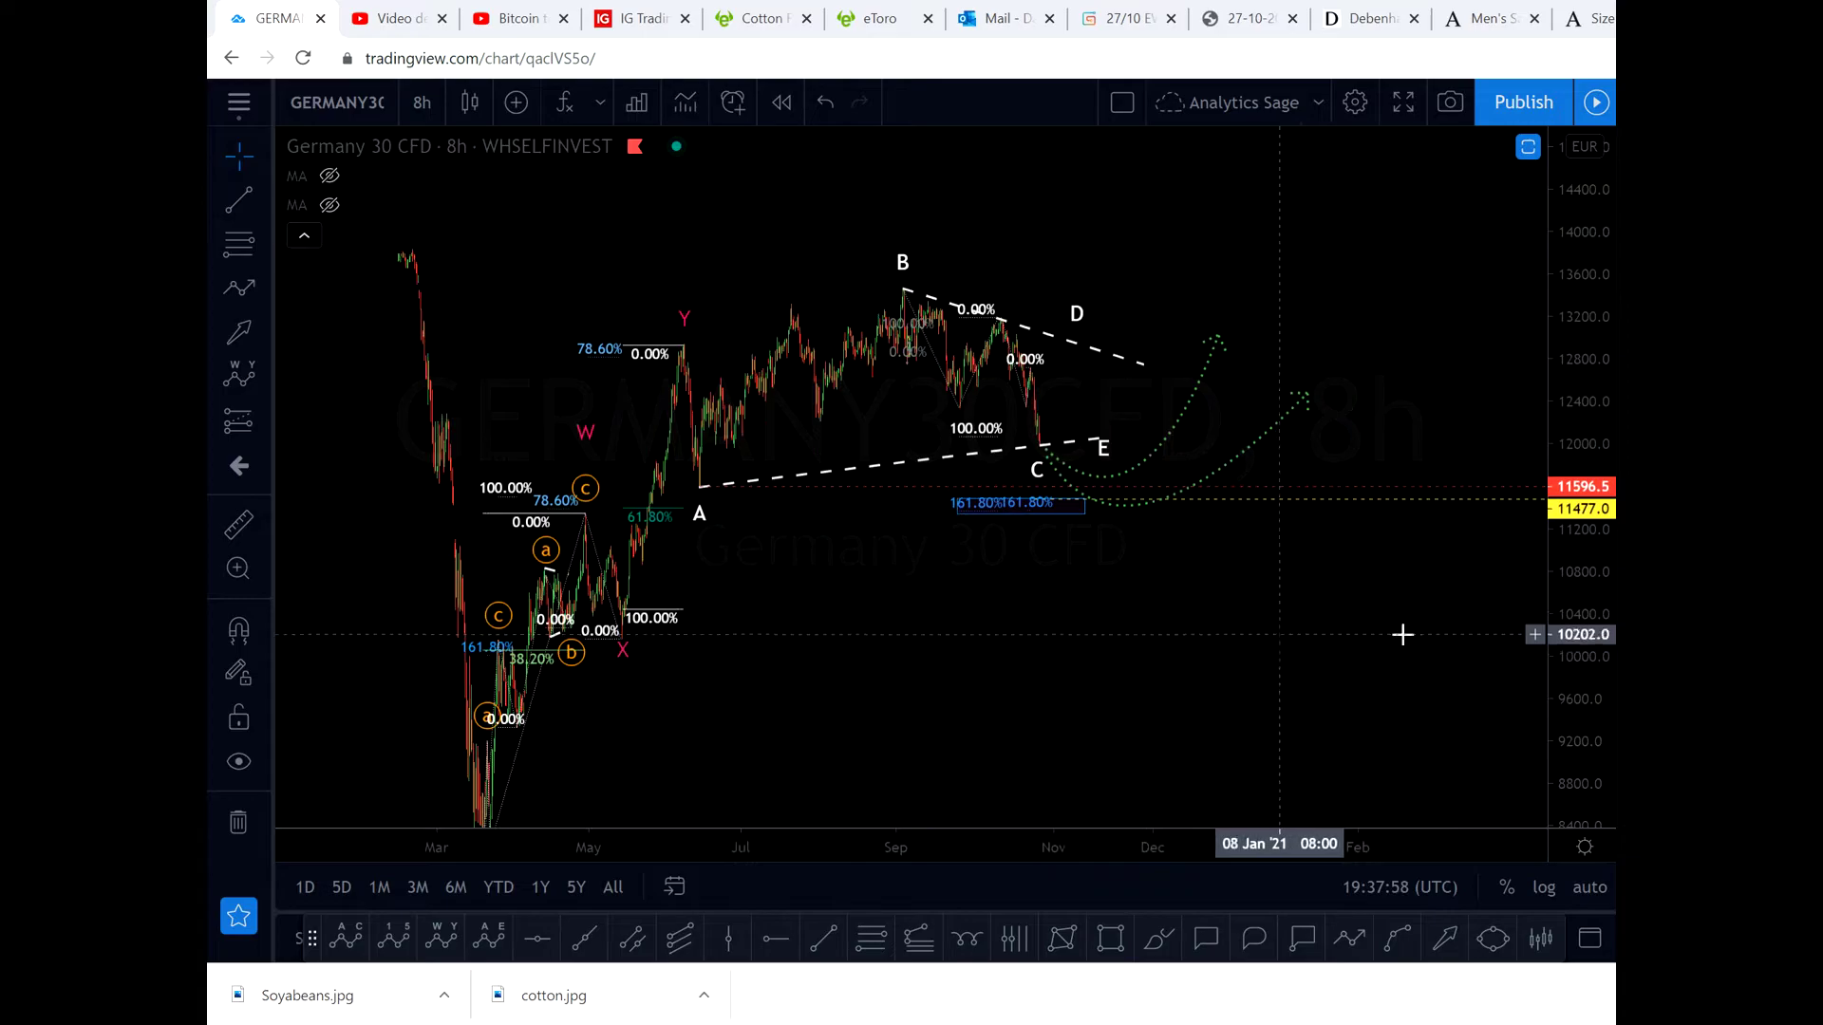
Reframe the chart on Mar–Dec and switch on the ABCDE triangle's connecting wave lines
{"action": "left_click_drag", "start_coordinate": [1589, 684], "coordinate": [1558, 525]}
{"action": "left_click_drag", "start_coordinate": [1273, 533], "coordinate": [1614, 309]}
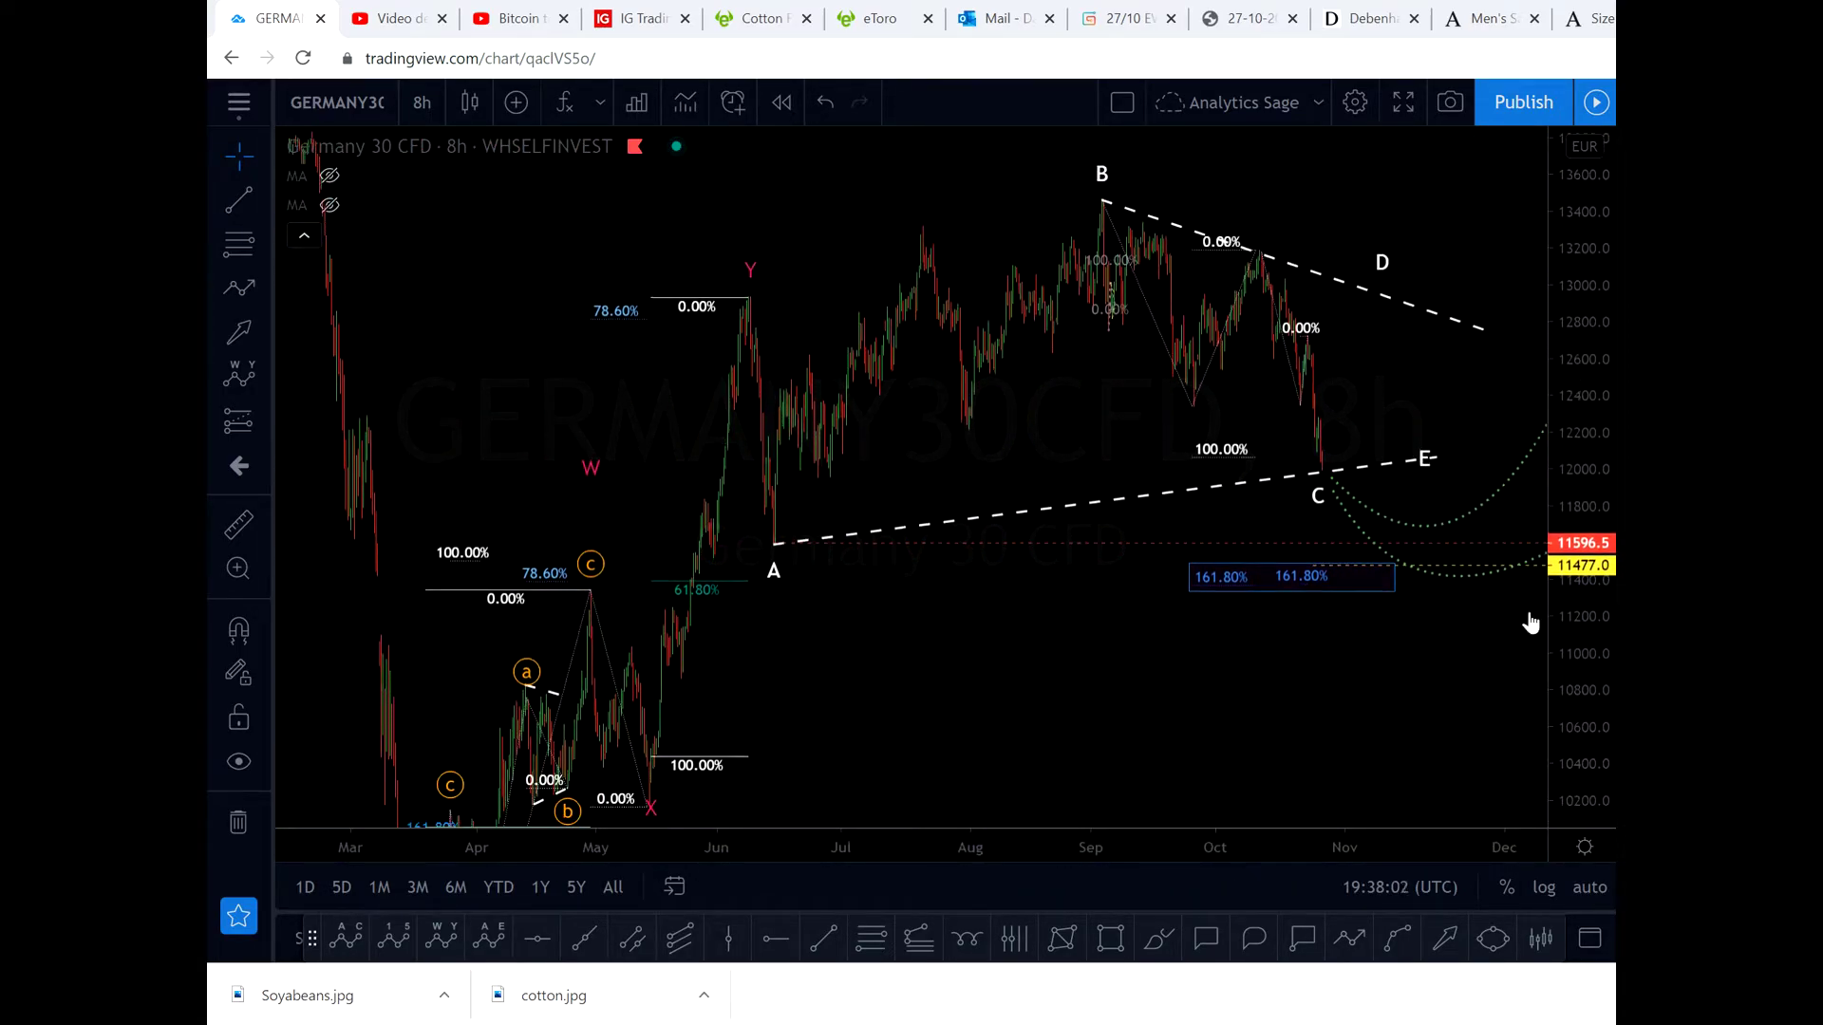
{"action": "left_click_drag", "start_coordinate": [1403, 724], "coordinate": [1305, 695]}
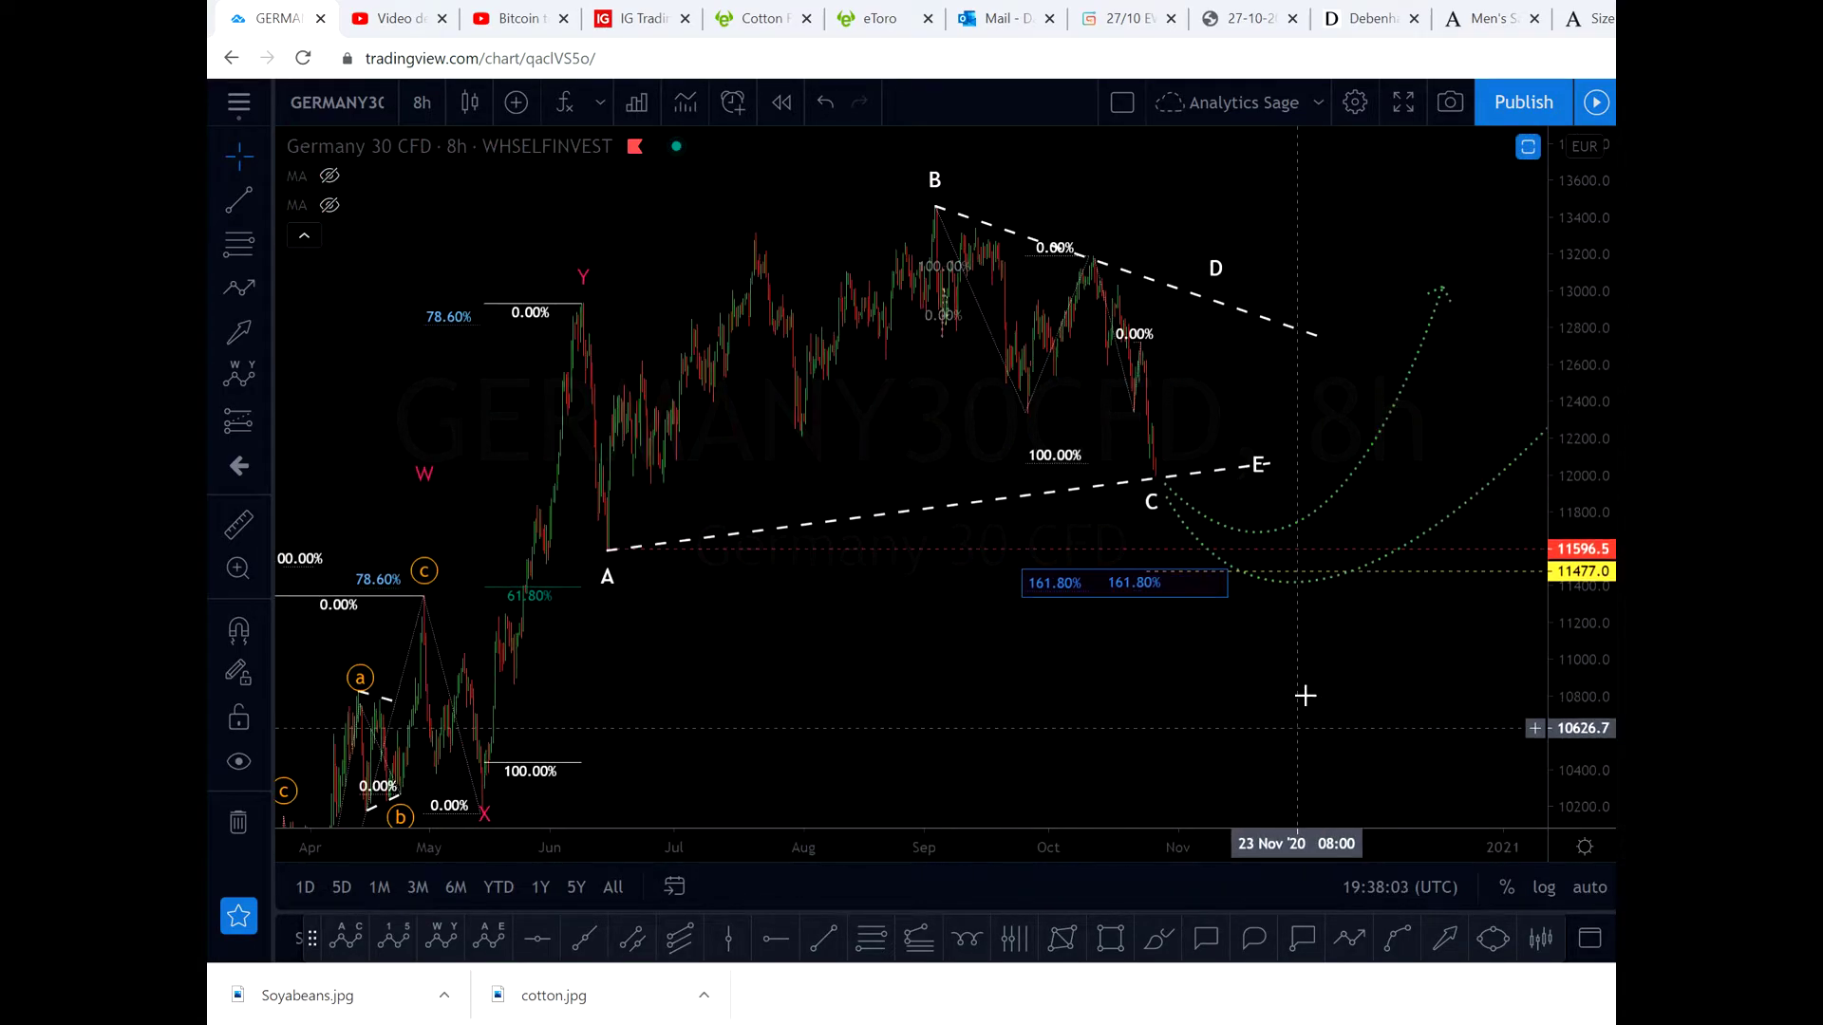
{"action": "double_click", "coordinate": [1218, 297]}
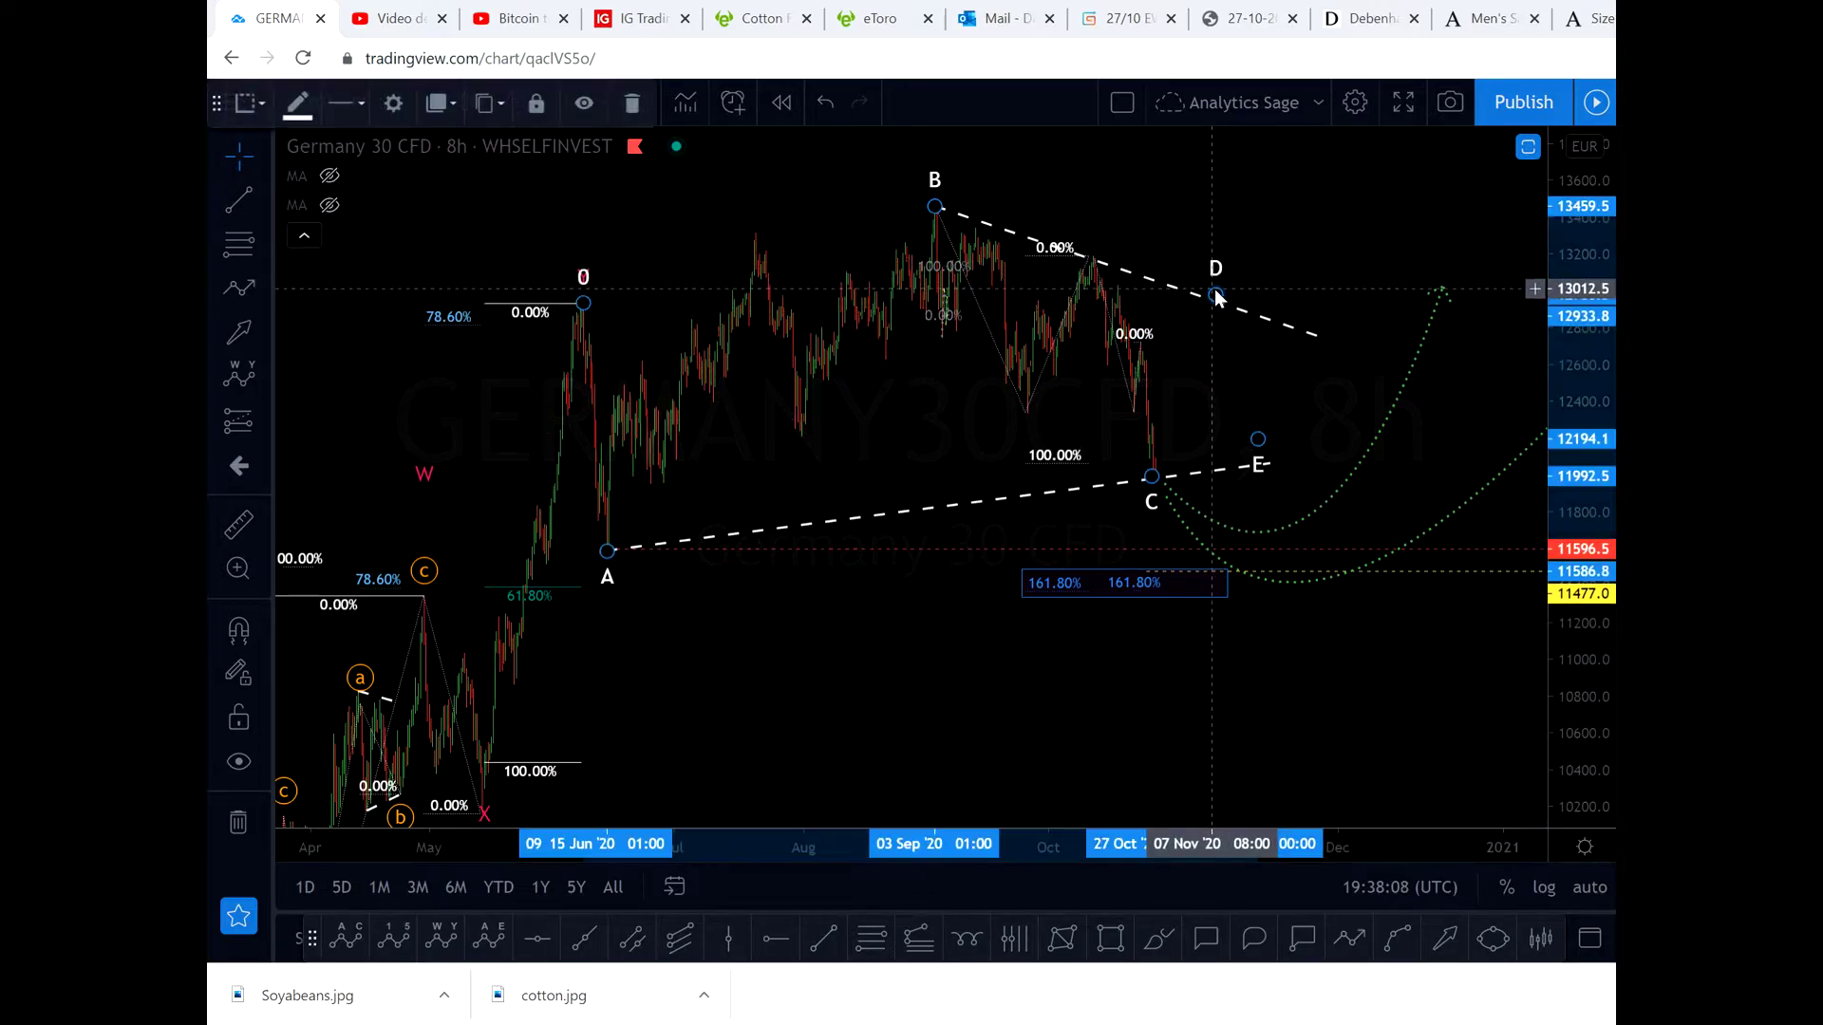
{"action": "left_click", "coordinate": [1290, 543]}
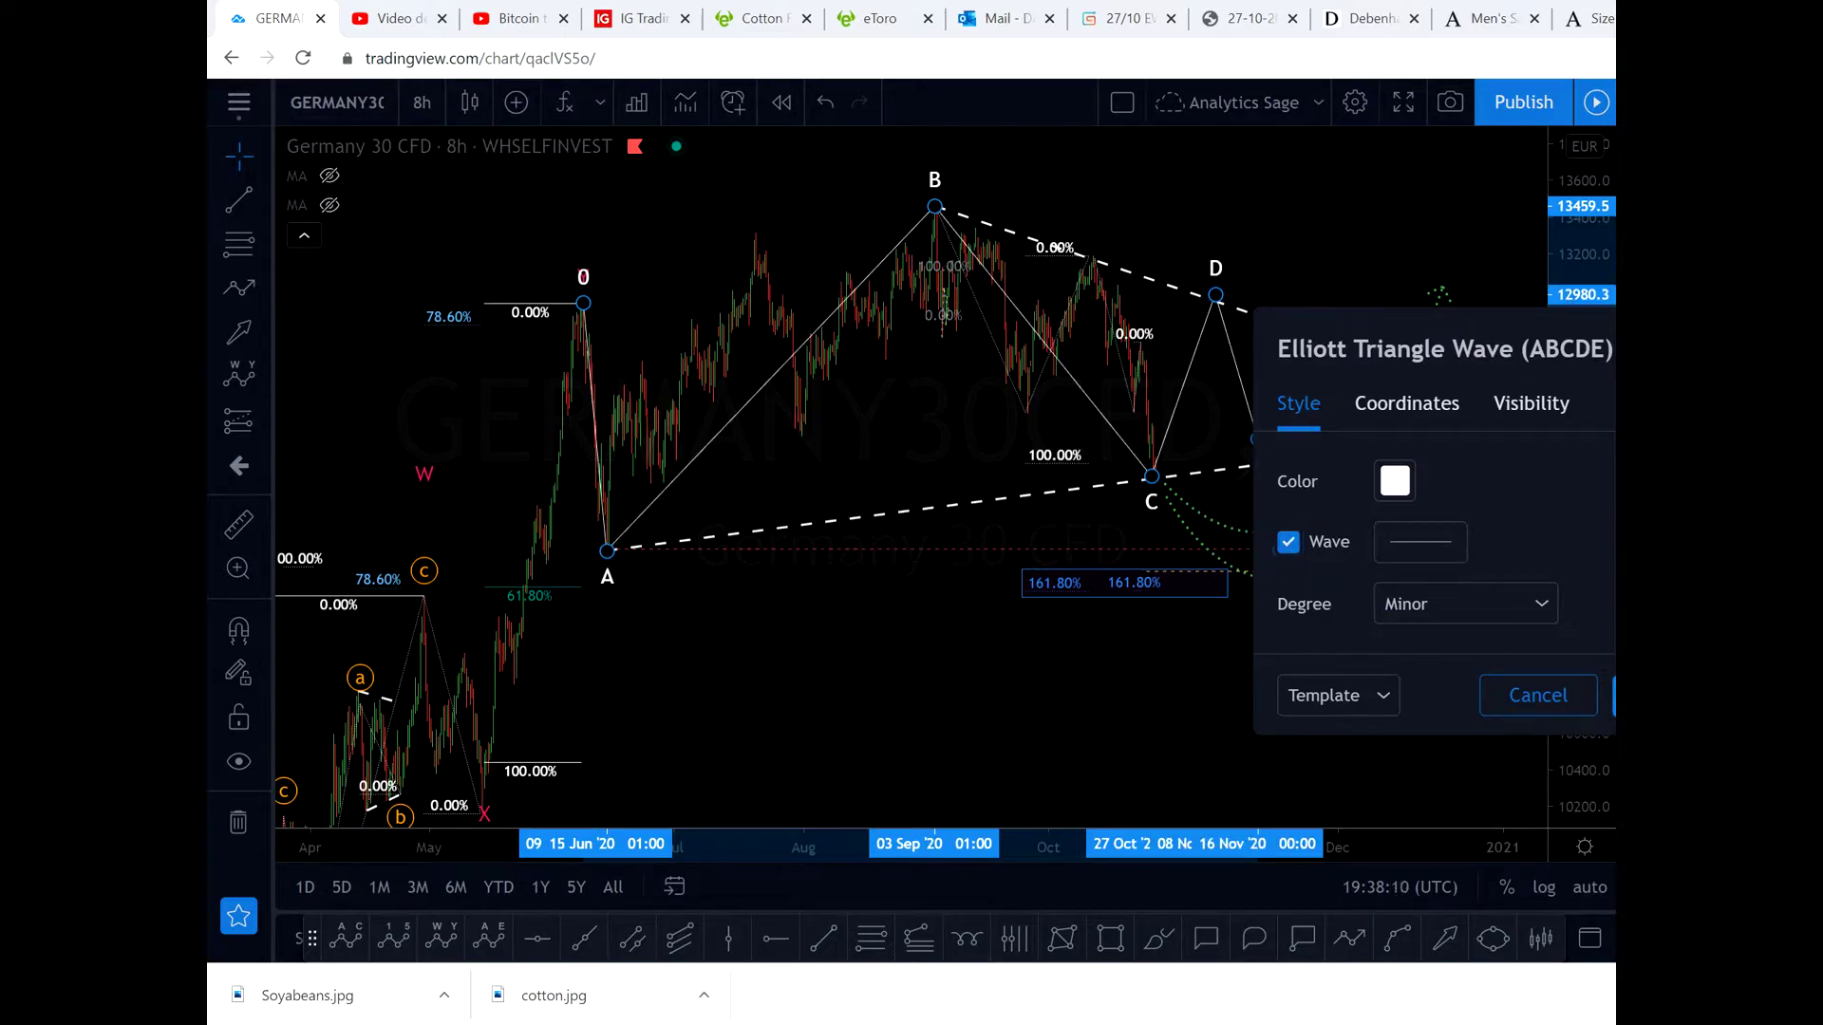
{"action": "key", "text": "Return"}
Uncheck Wave in the triangle's Style settings so only dashed boundaries and letters remain
{"action": "left_click_drag", "start_coordinate": [1314, 703], "coordinate": [1017, 692]}
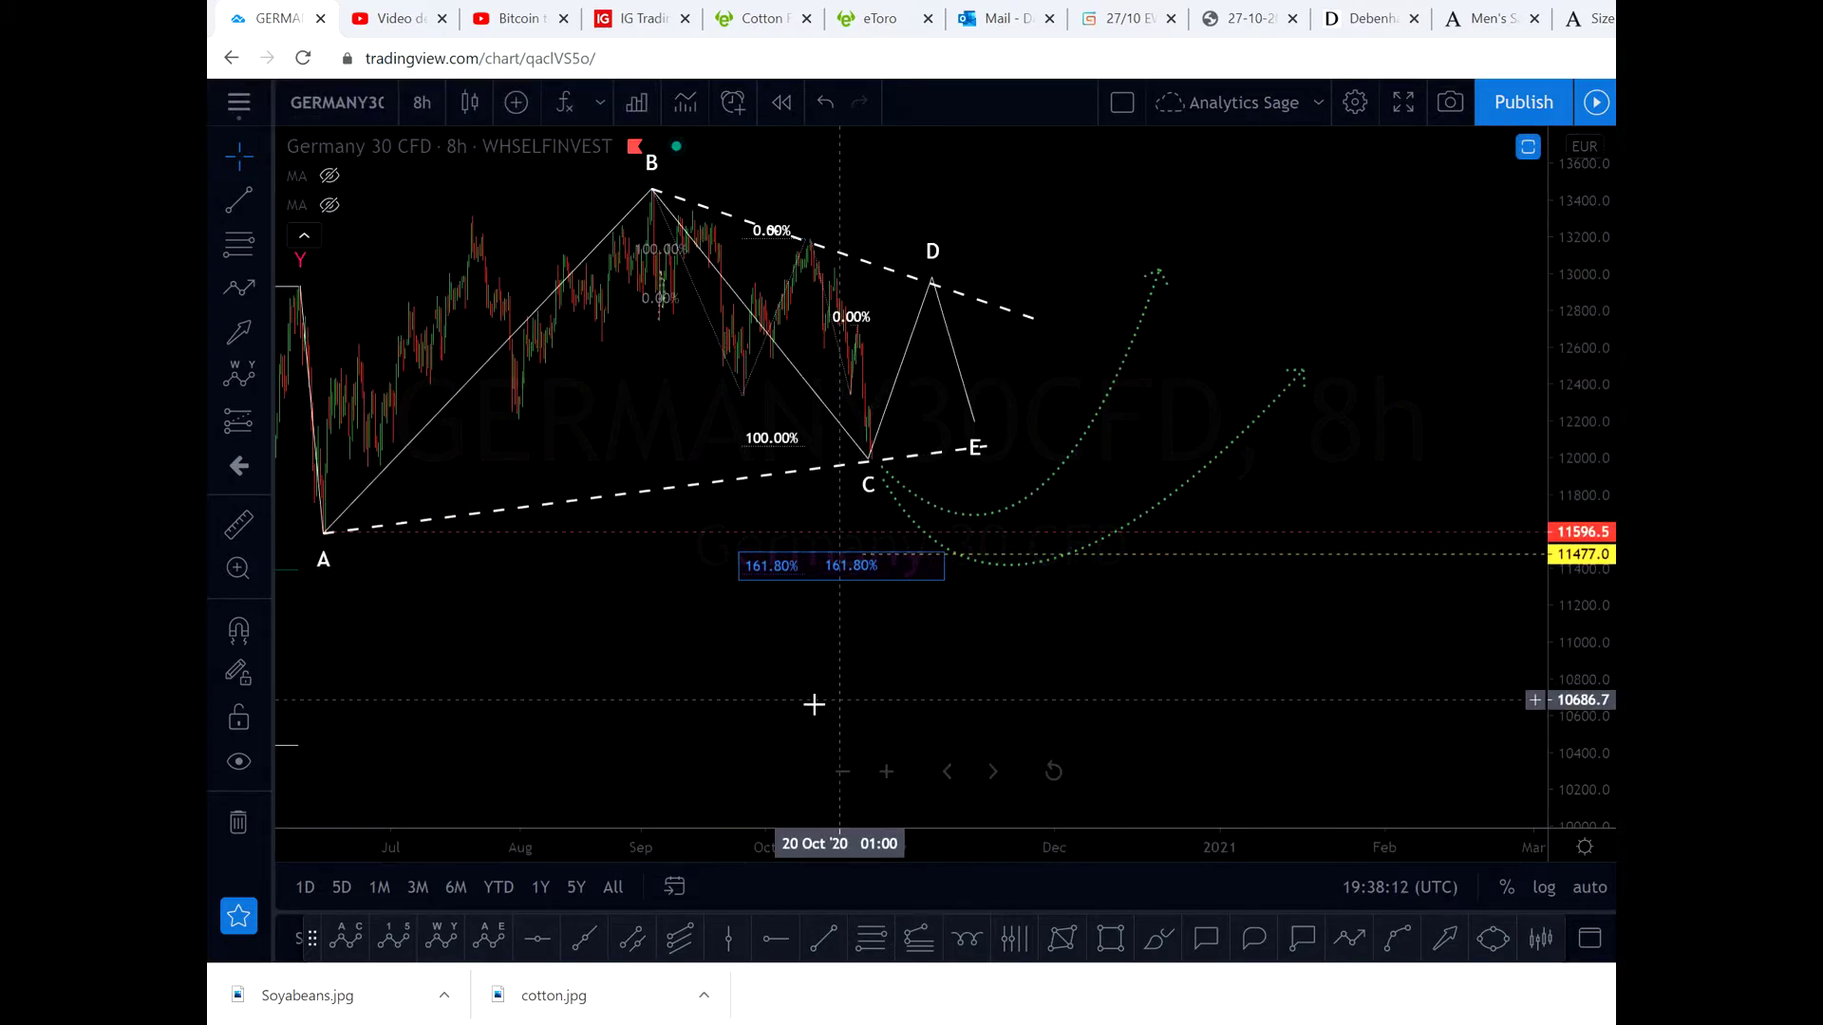
{"action": "left_click_drag", "start_coordinate": [813, 704], "coordinate": [991, 703]}
{"action": "double_click", "coordinate": [1155, 423]}
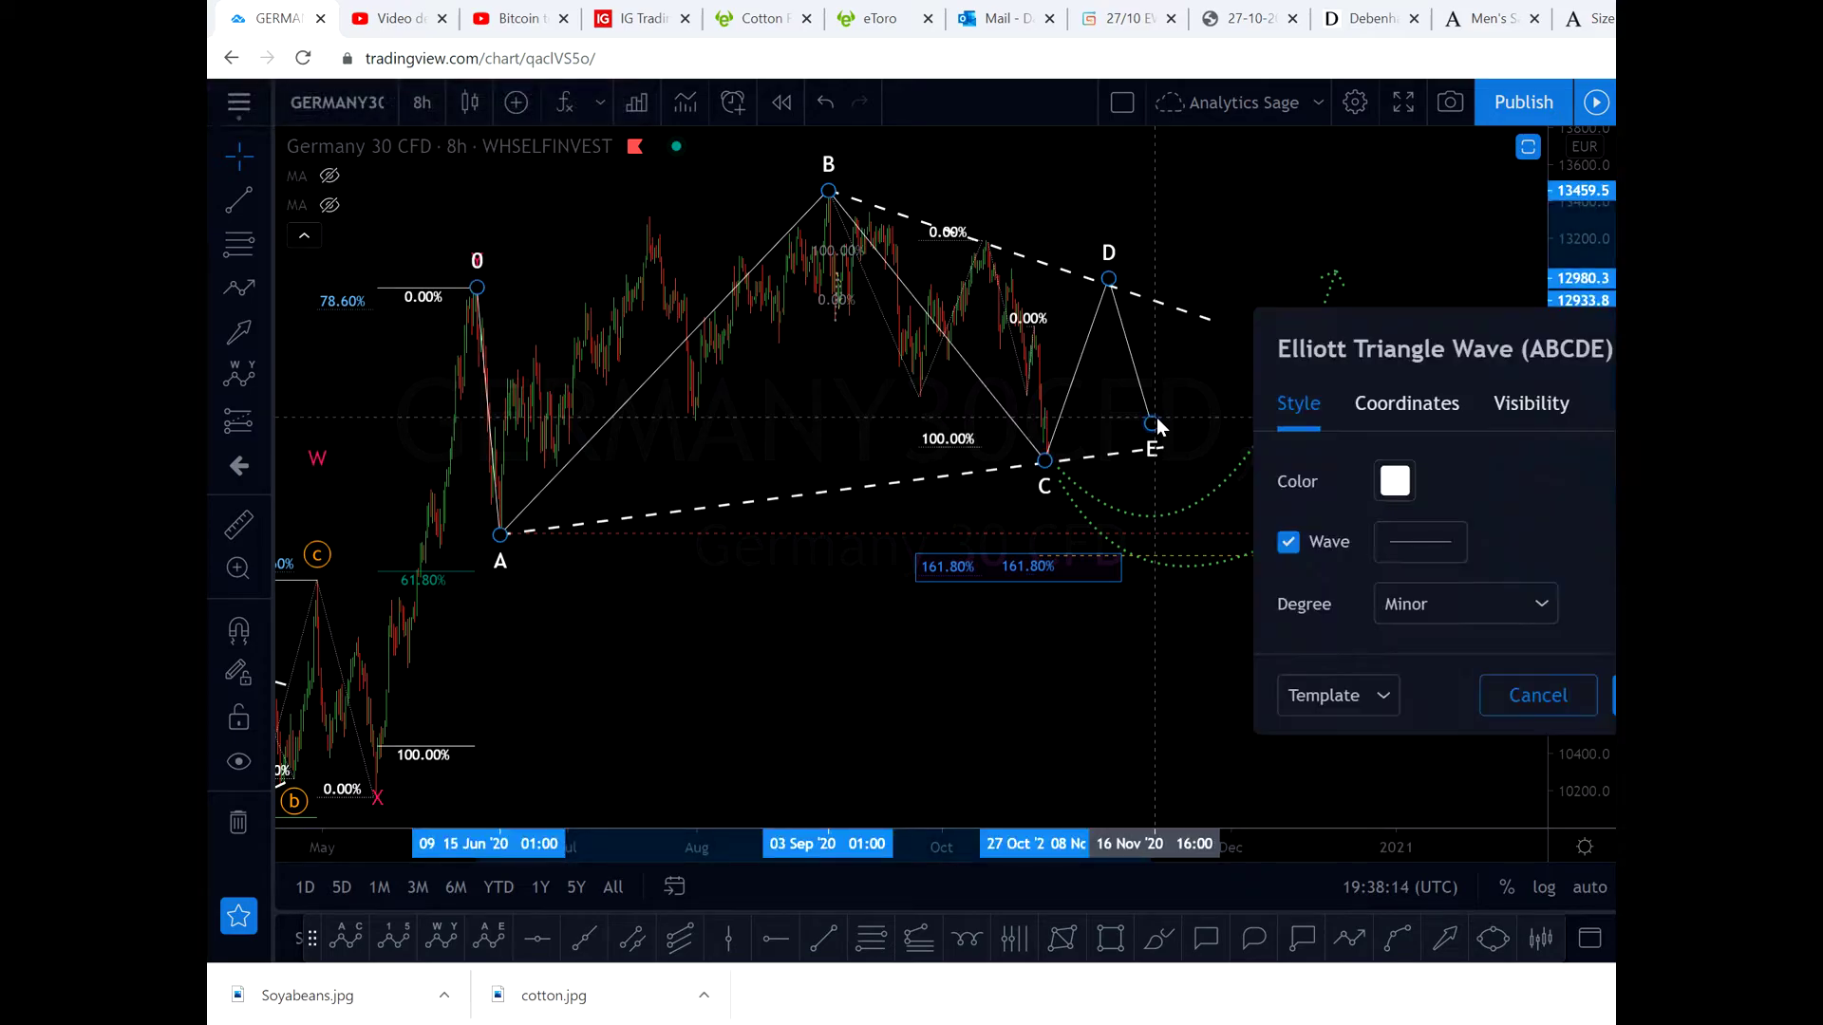
{"action": "left_click", "coordinate": [1288, 543]}
{"action": "key", "text": "Return"}
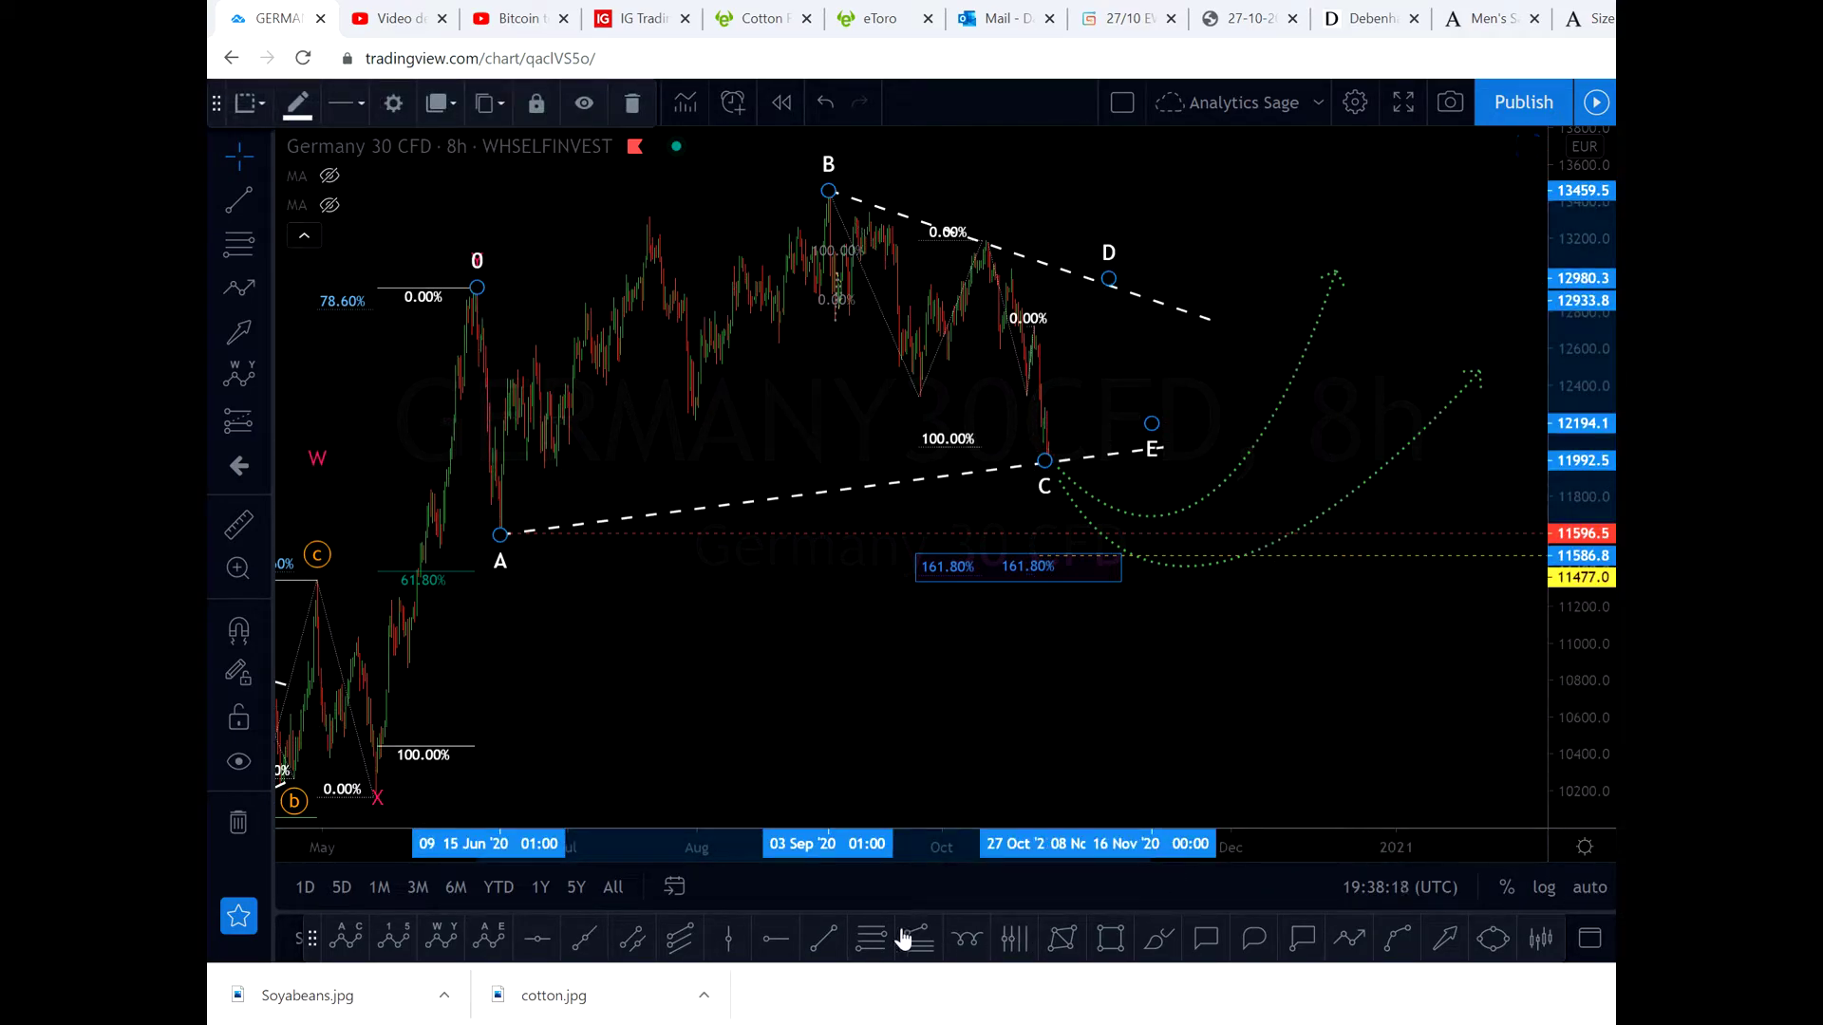
{"action": "left_click", "coordinate": [1349, 940]}
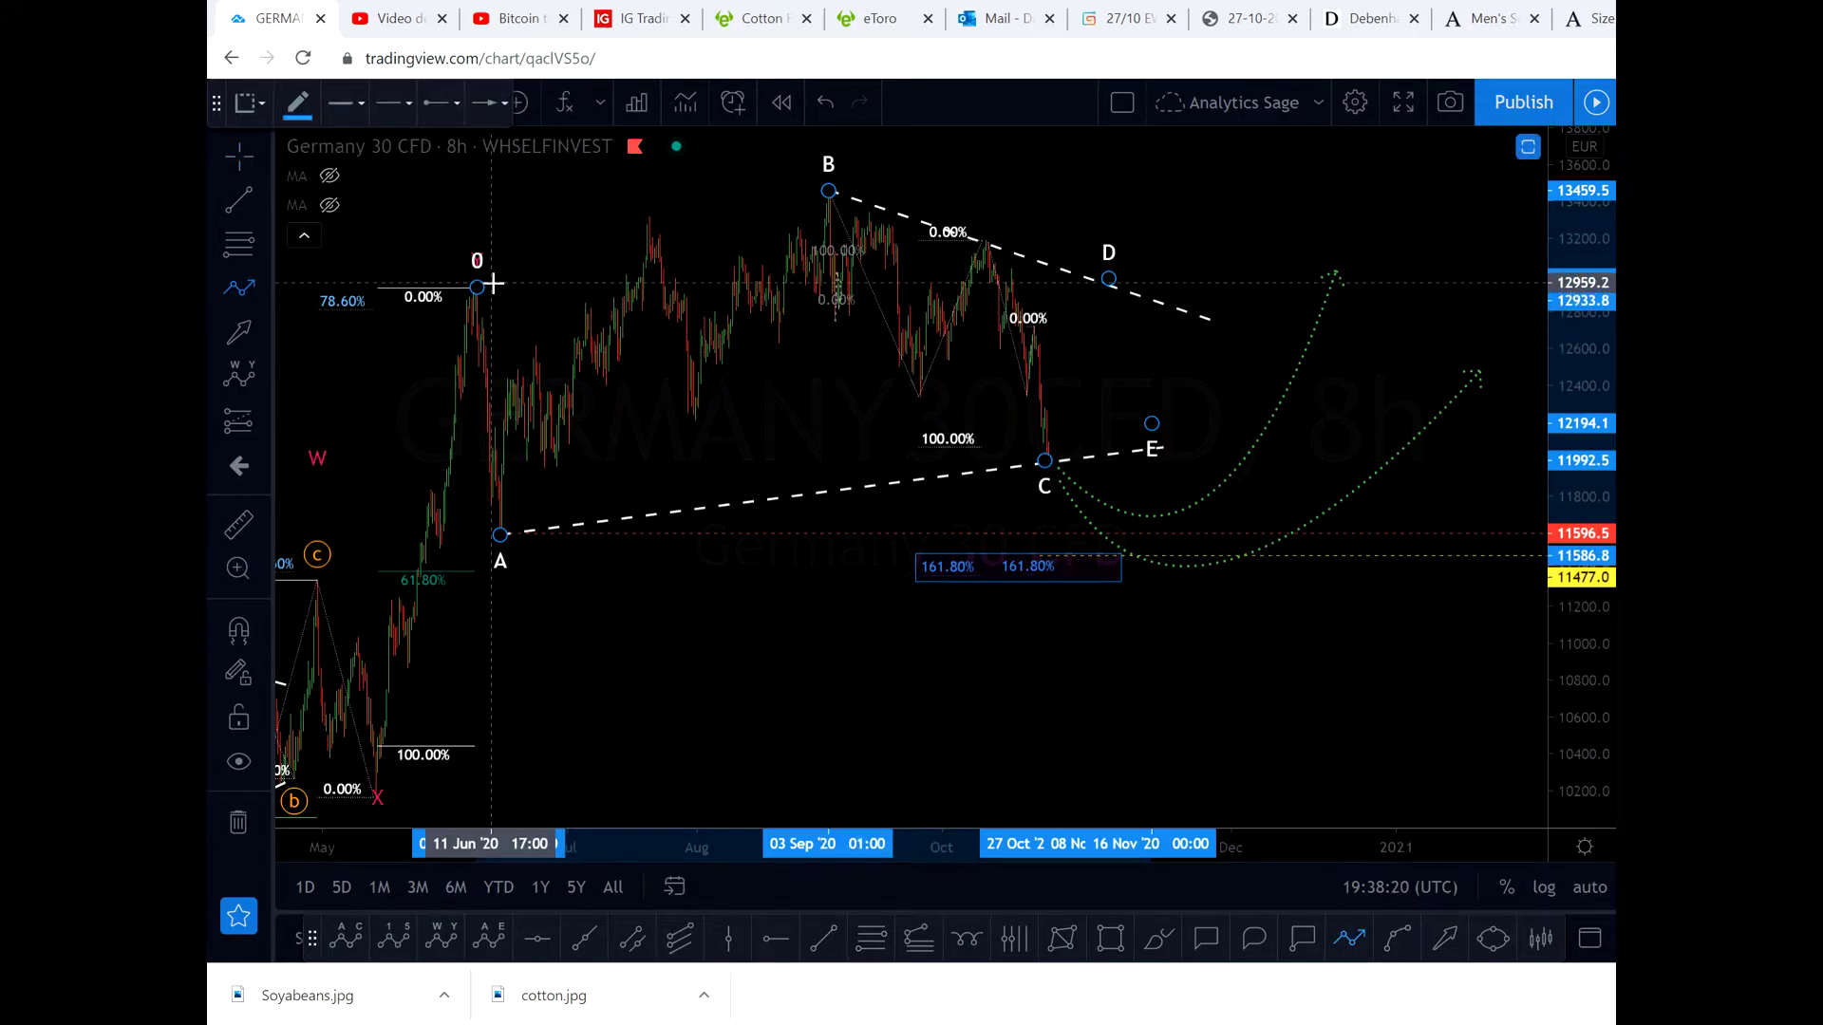
{"action": "left_click", "coordinate": [491, 283]}
{"action": "left_click", "coordinate": [527, 530]}
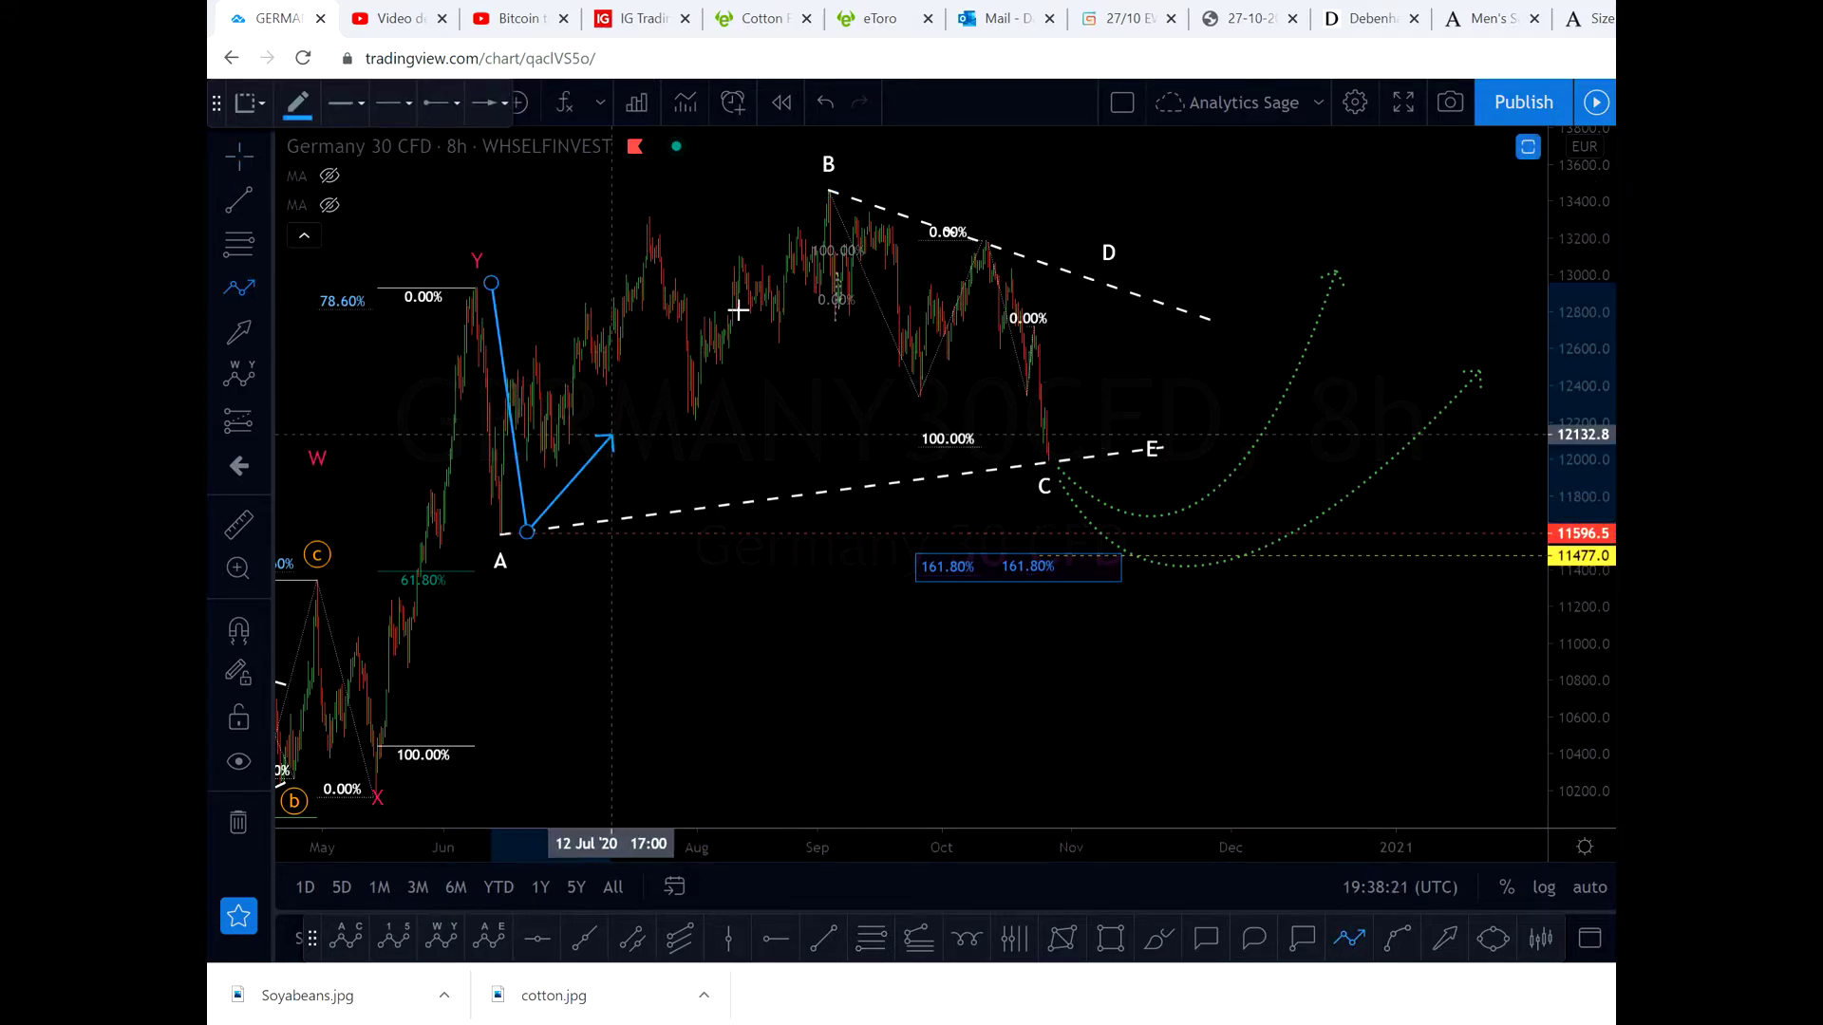
{"action": "left_click", "coordinate": [826, 186]}
{"action": "left_click", "coordinate": [1143, 562]}
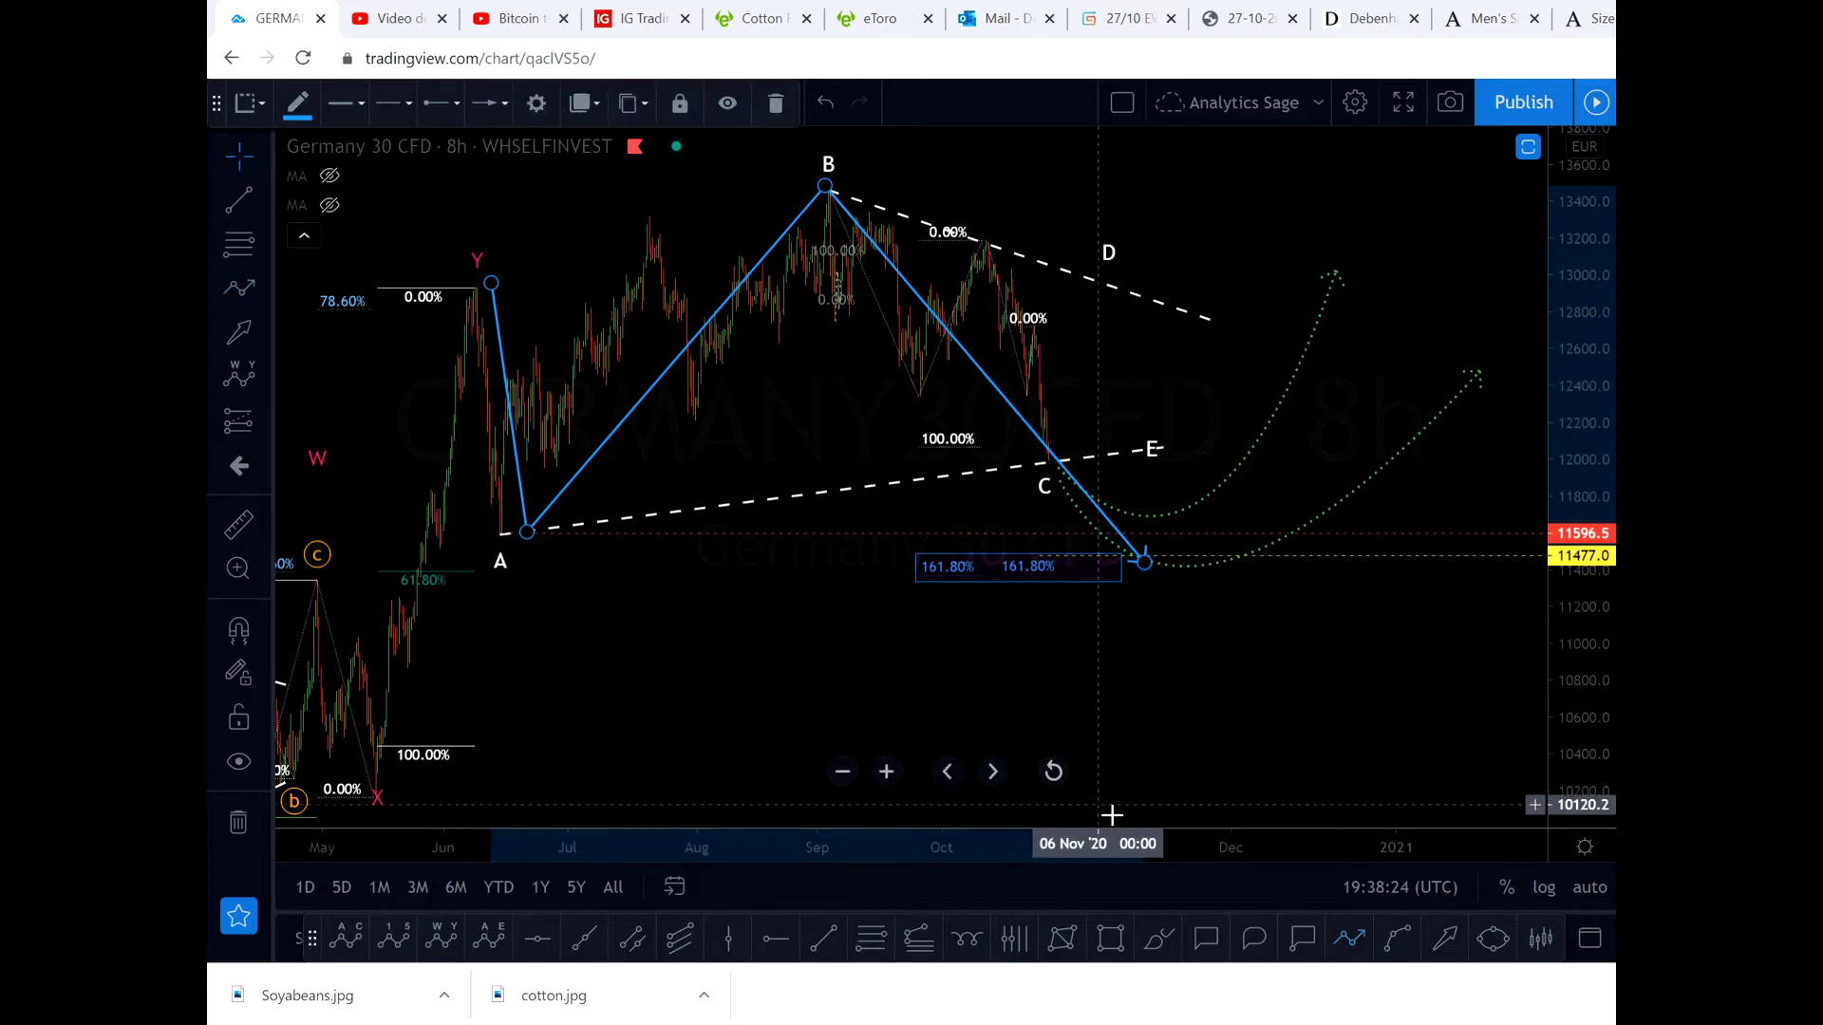
{"action": "left_click", "coordinate": [1349, 940]}
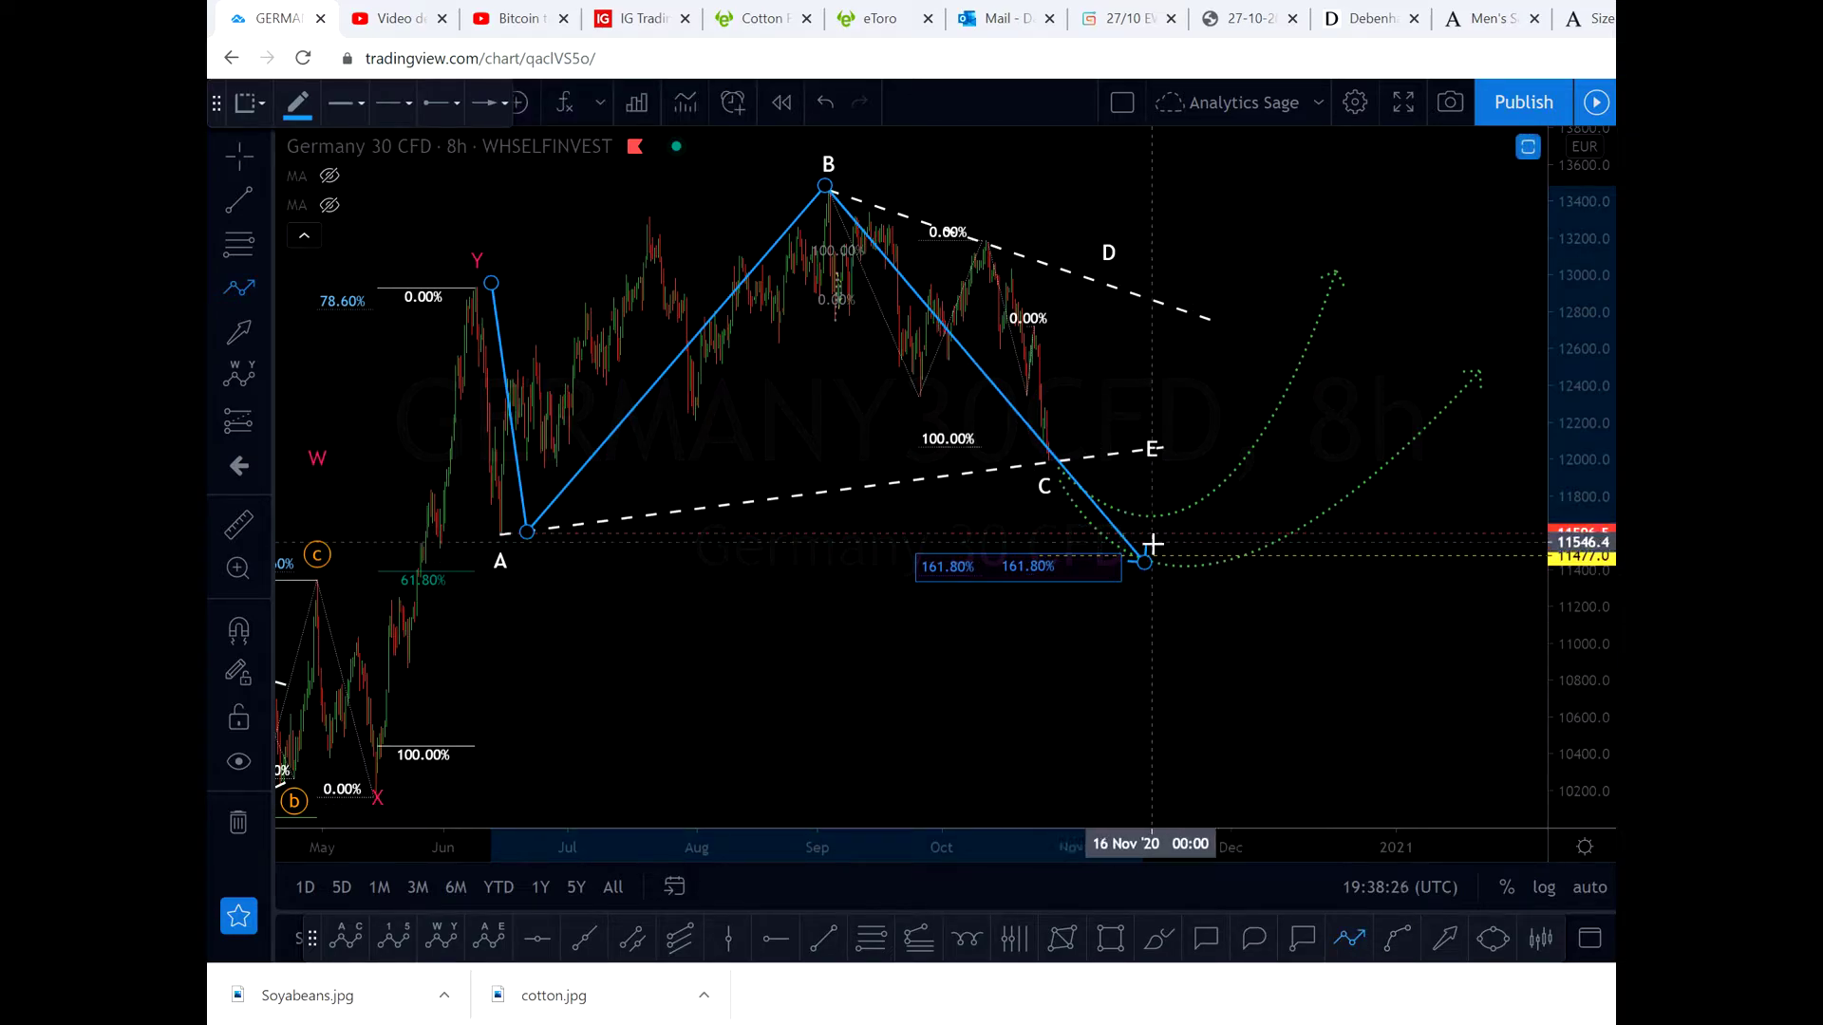
{"action": "left_click", "coordinate": [1159, 560]}
{"action": "double_click", "coordinate": [1324, 214]}
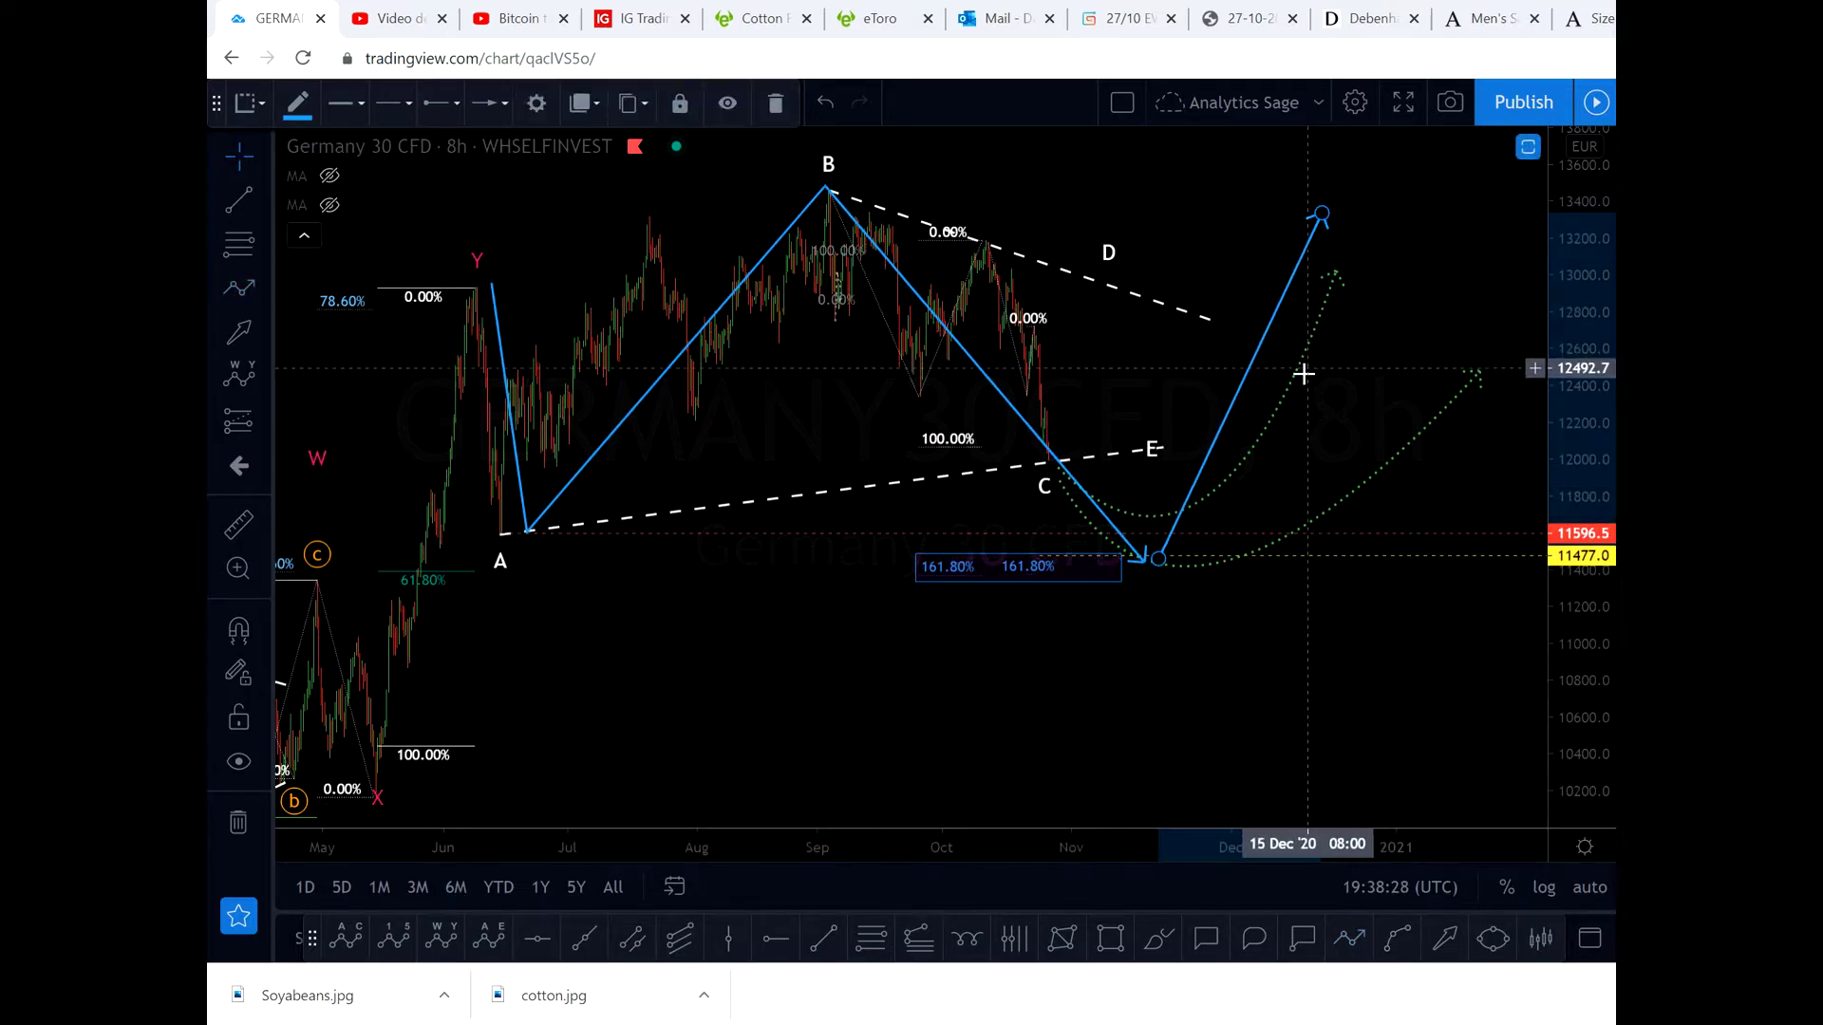
{"action": "key", "text": "Delete"}
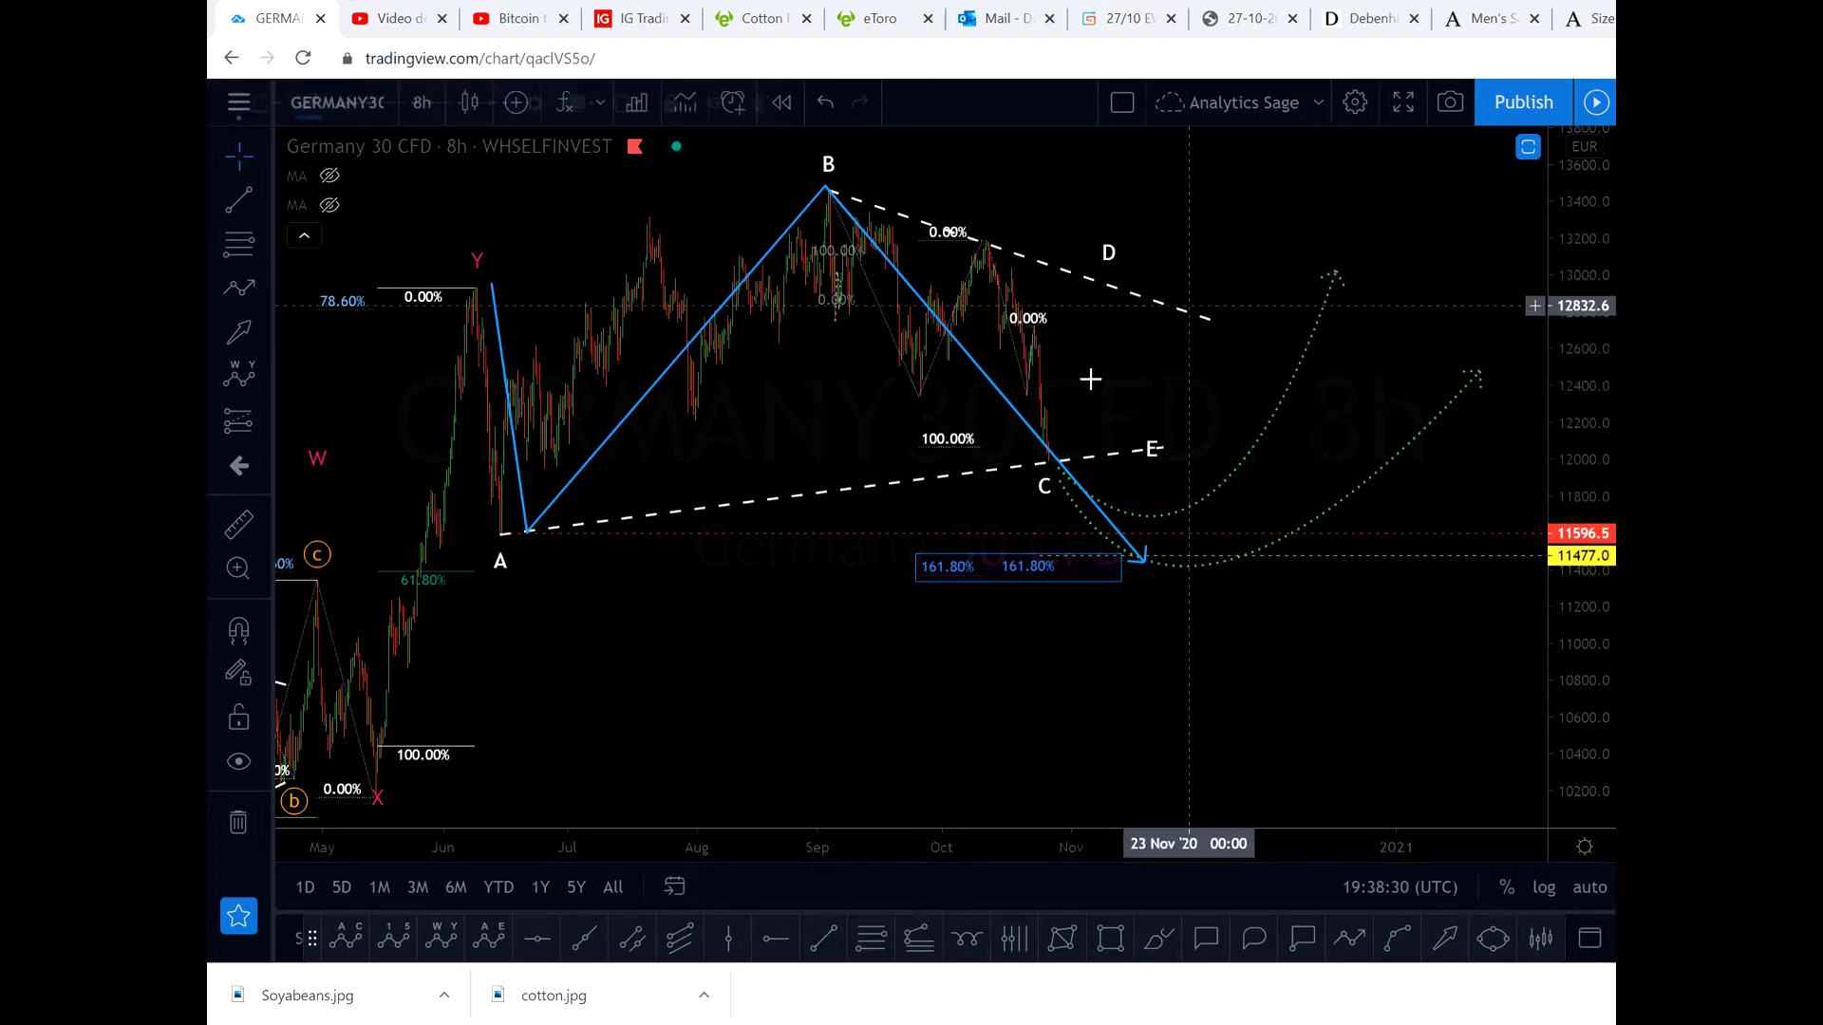
{"action": "left_click", "coordinate": [1014, 418]}
{"action": "key", "text": "Delete"}
{"action": "scroll", "coordinate": [1196, 570], "scroll_direction": "up", "scroll_amount": 3}
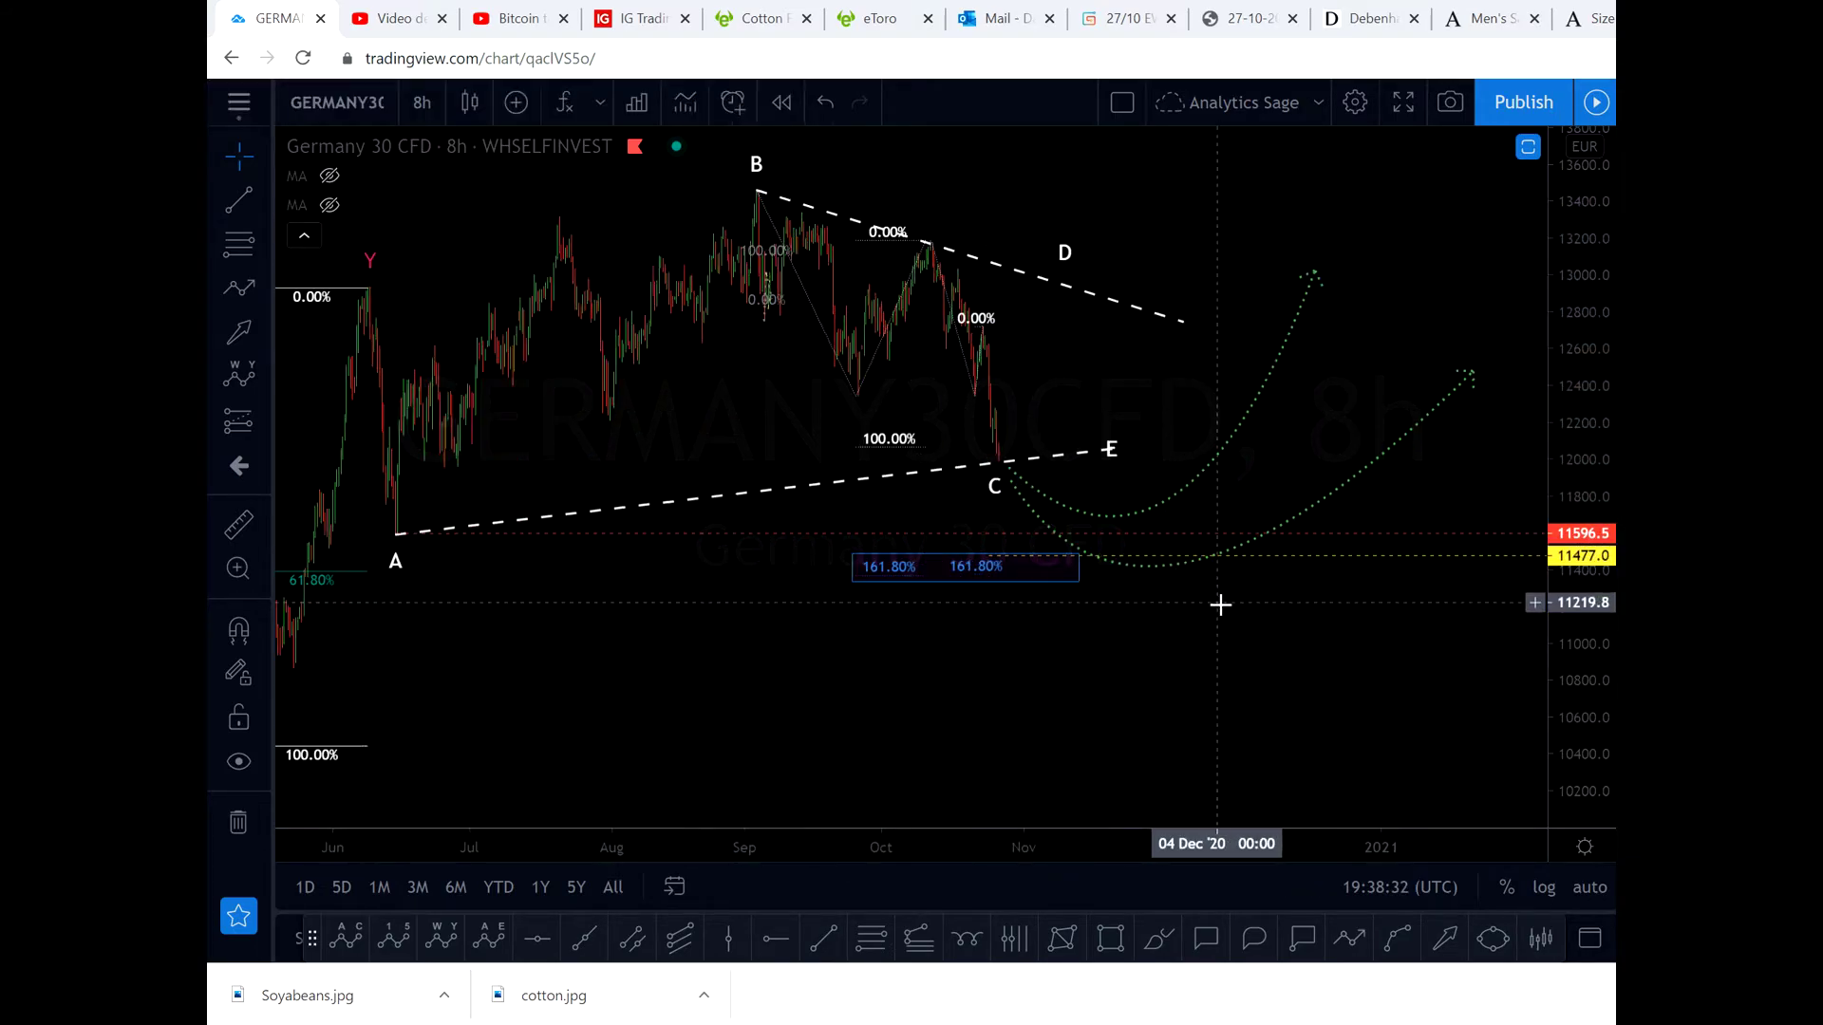
{"action": "left_click", "coordinate": [1194, 458]}
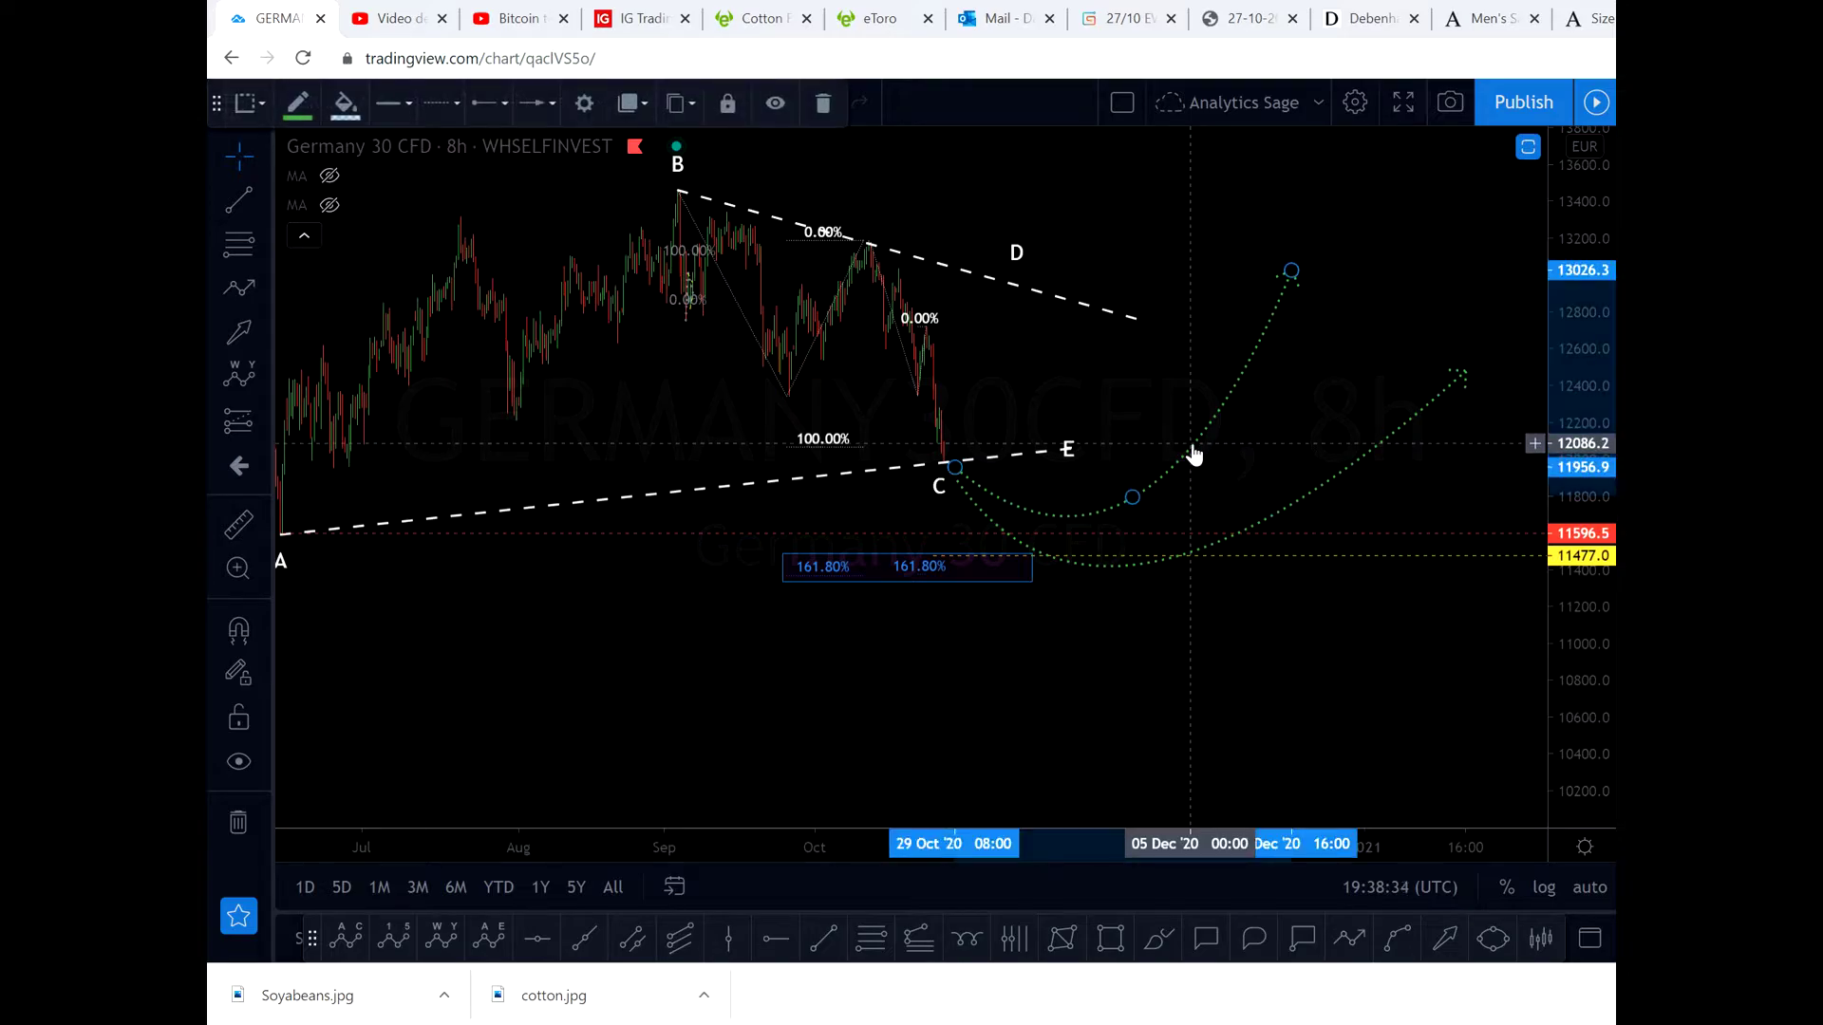
{"action": "scroll", "coordinate": [1290, 593], "scroll_direction": "down", "scroll_amount": 3}
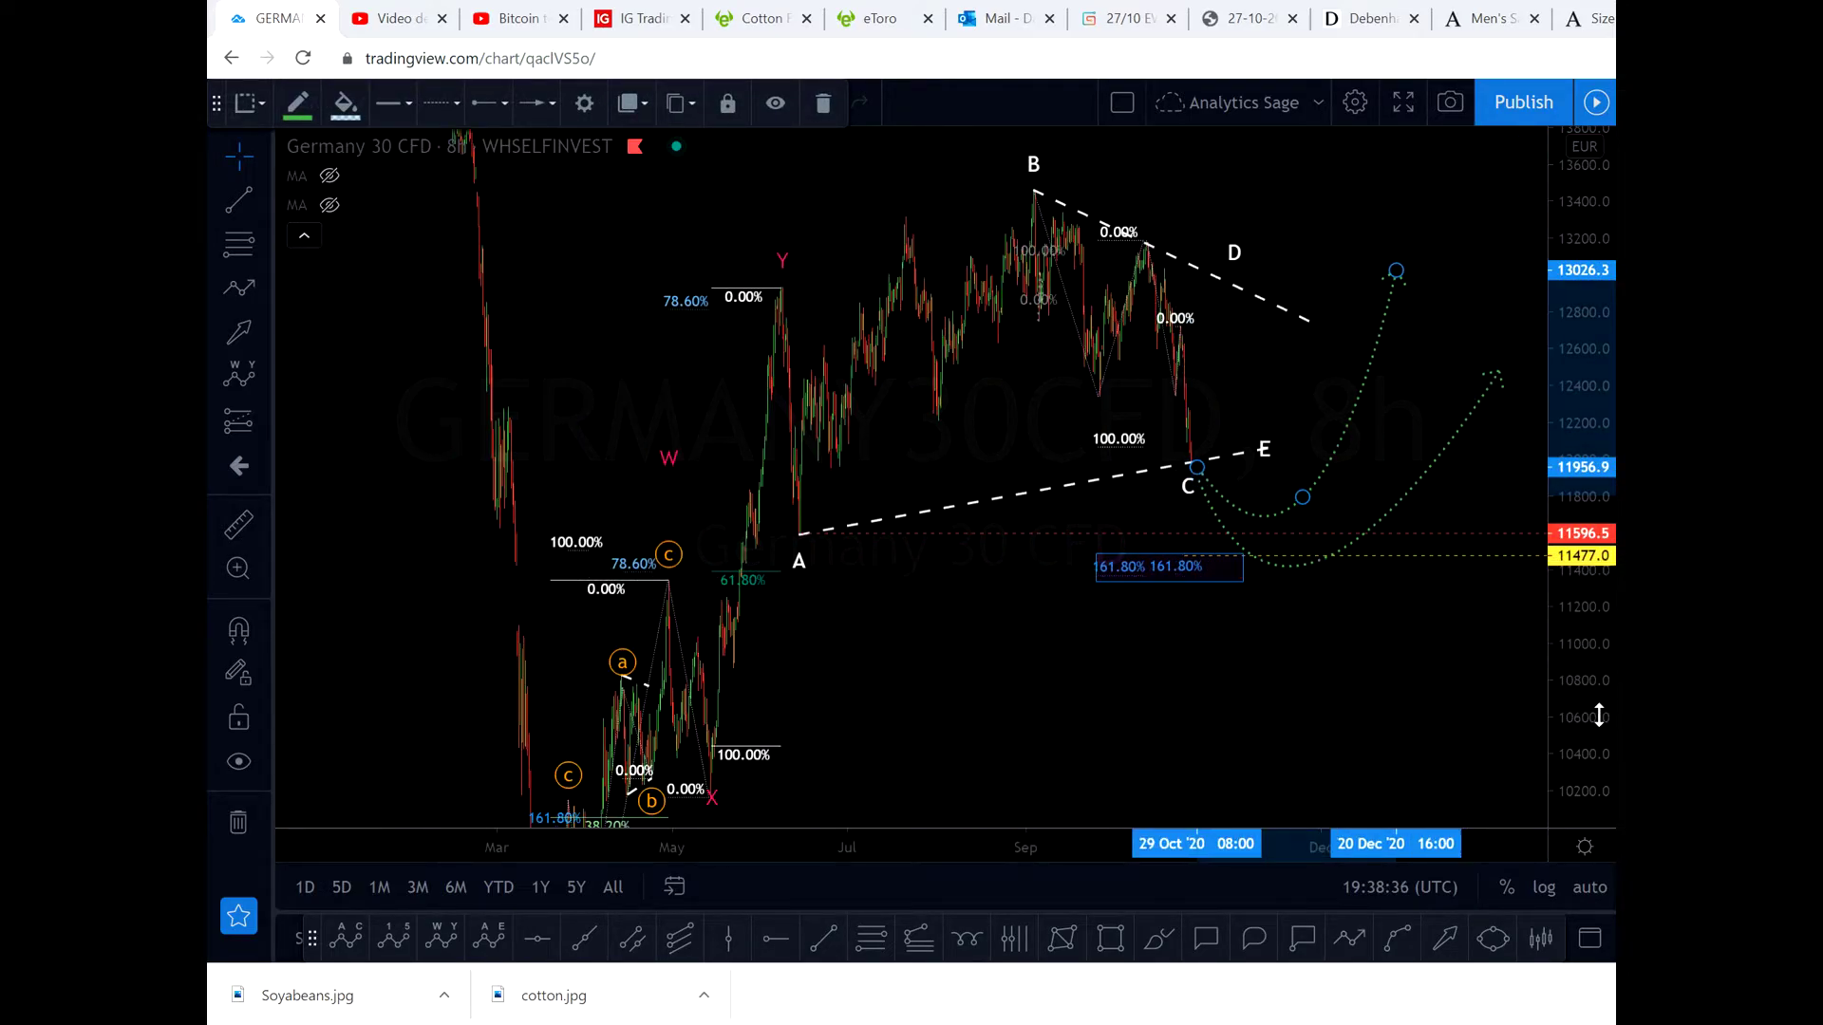
{"action": "left_click_drag", "start_coordinate": [1586, 697], "coordinate": [1586, 570]}
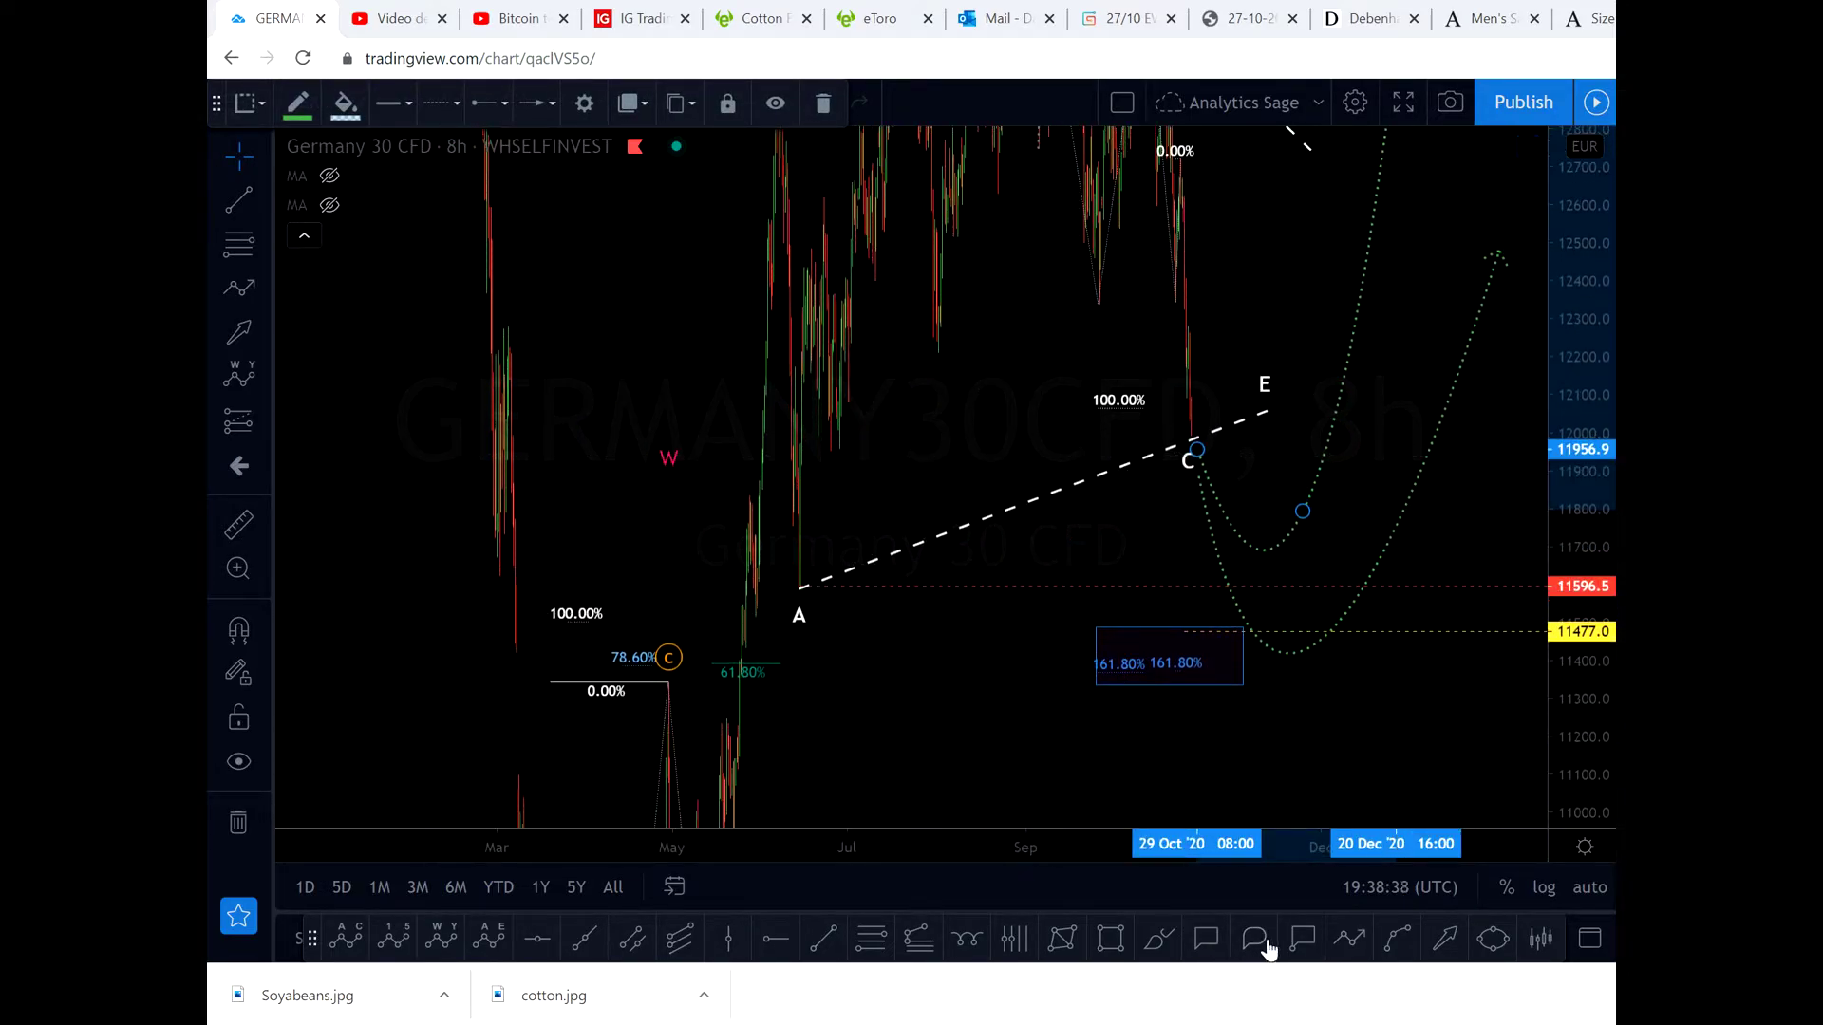
{"action": "left_click", "coordinate": [1303, 939]}
{"action": "left_click", "coordinate": [1065, 583]}
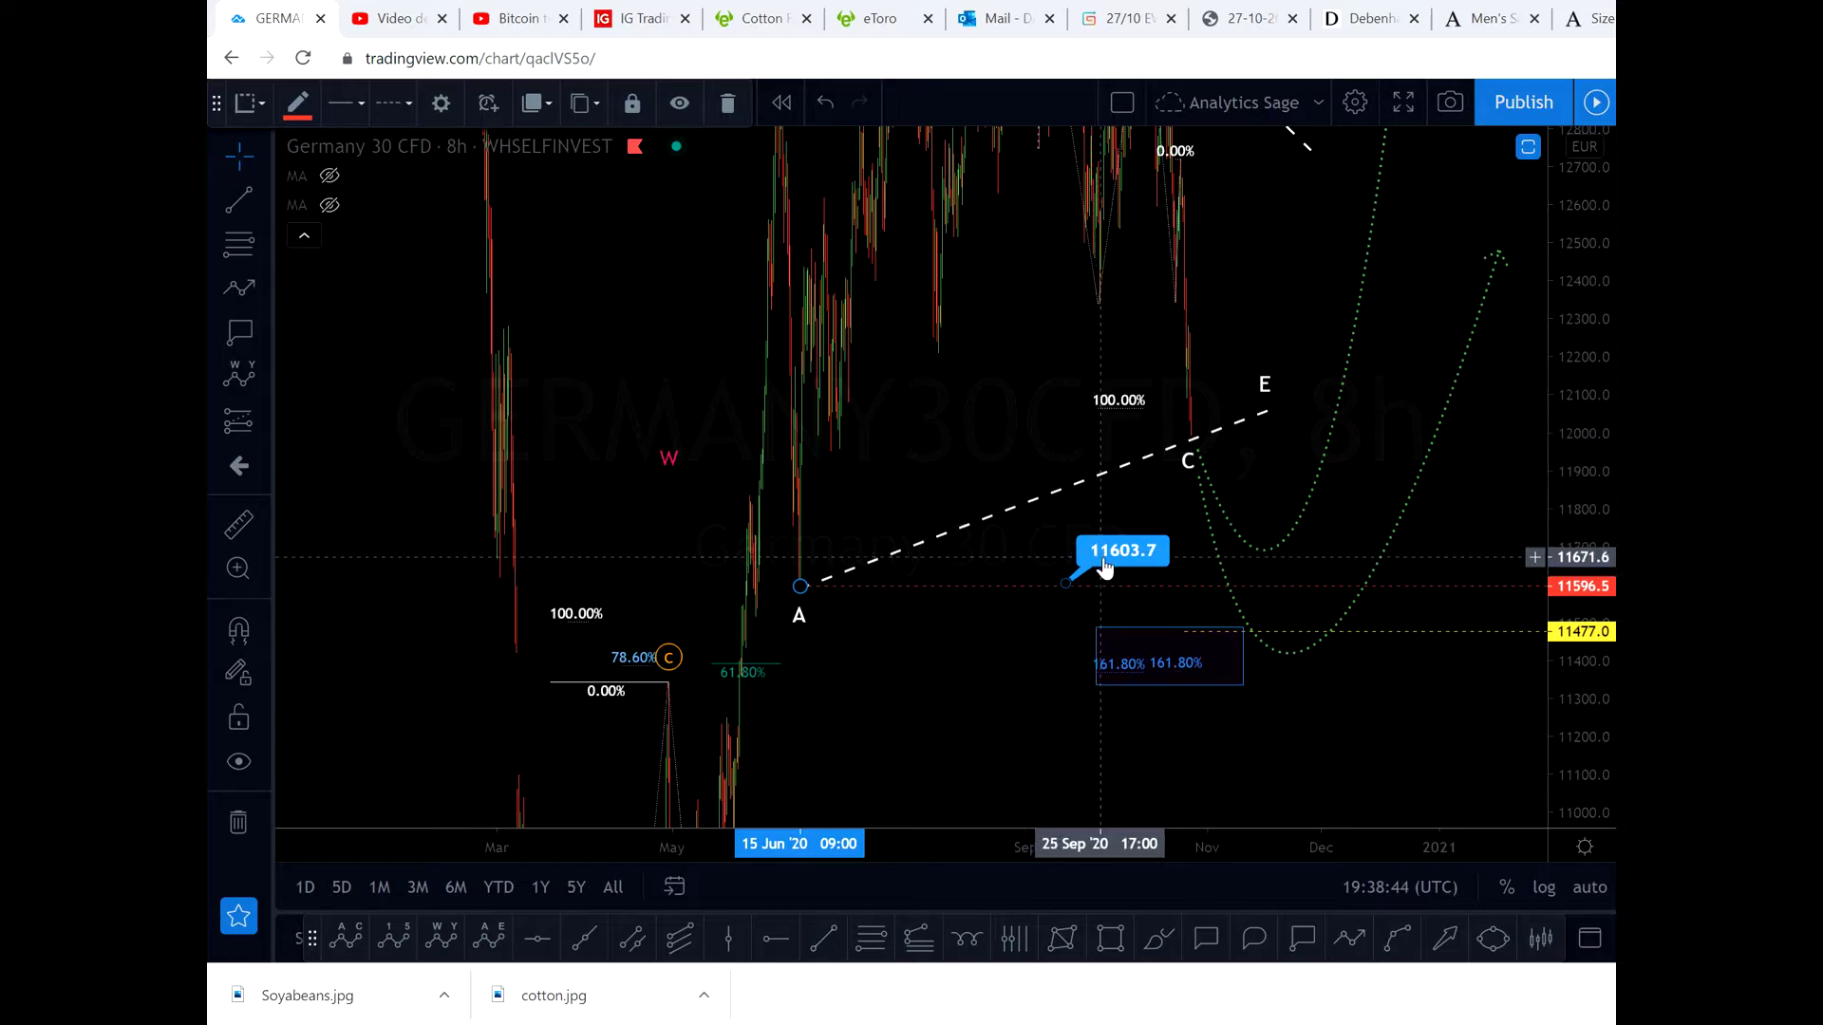
{"action": "left_click_drag", "start_coordinate": [1118, 555], "coordinate": [1080, 549]}
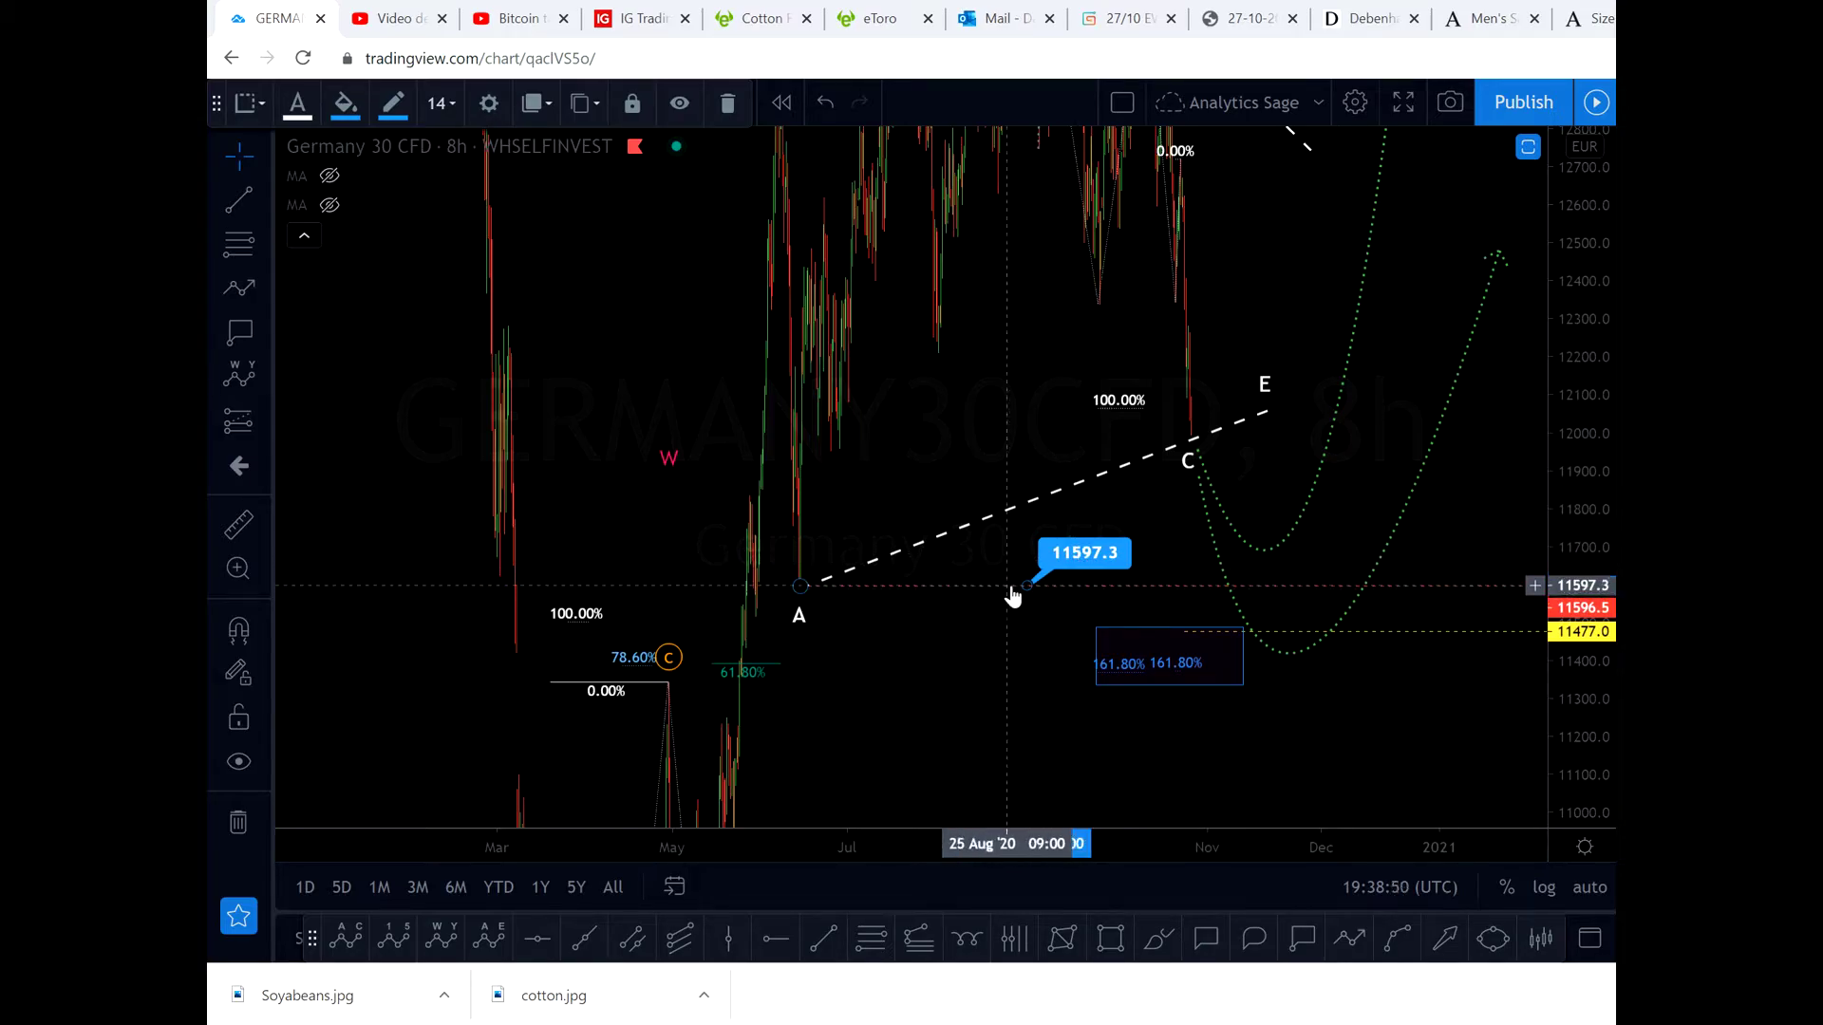
{"action": "key", "text": "Delete"}
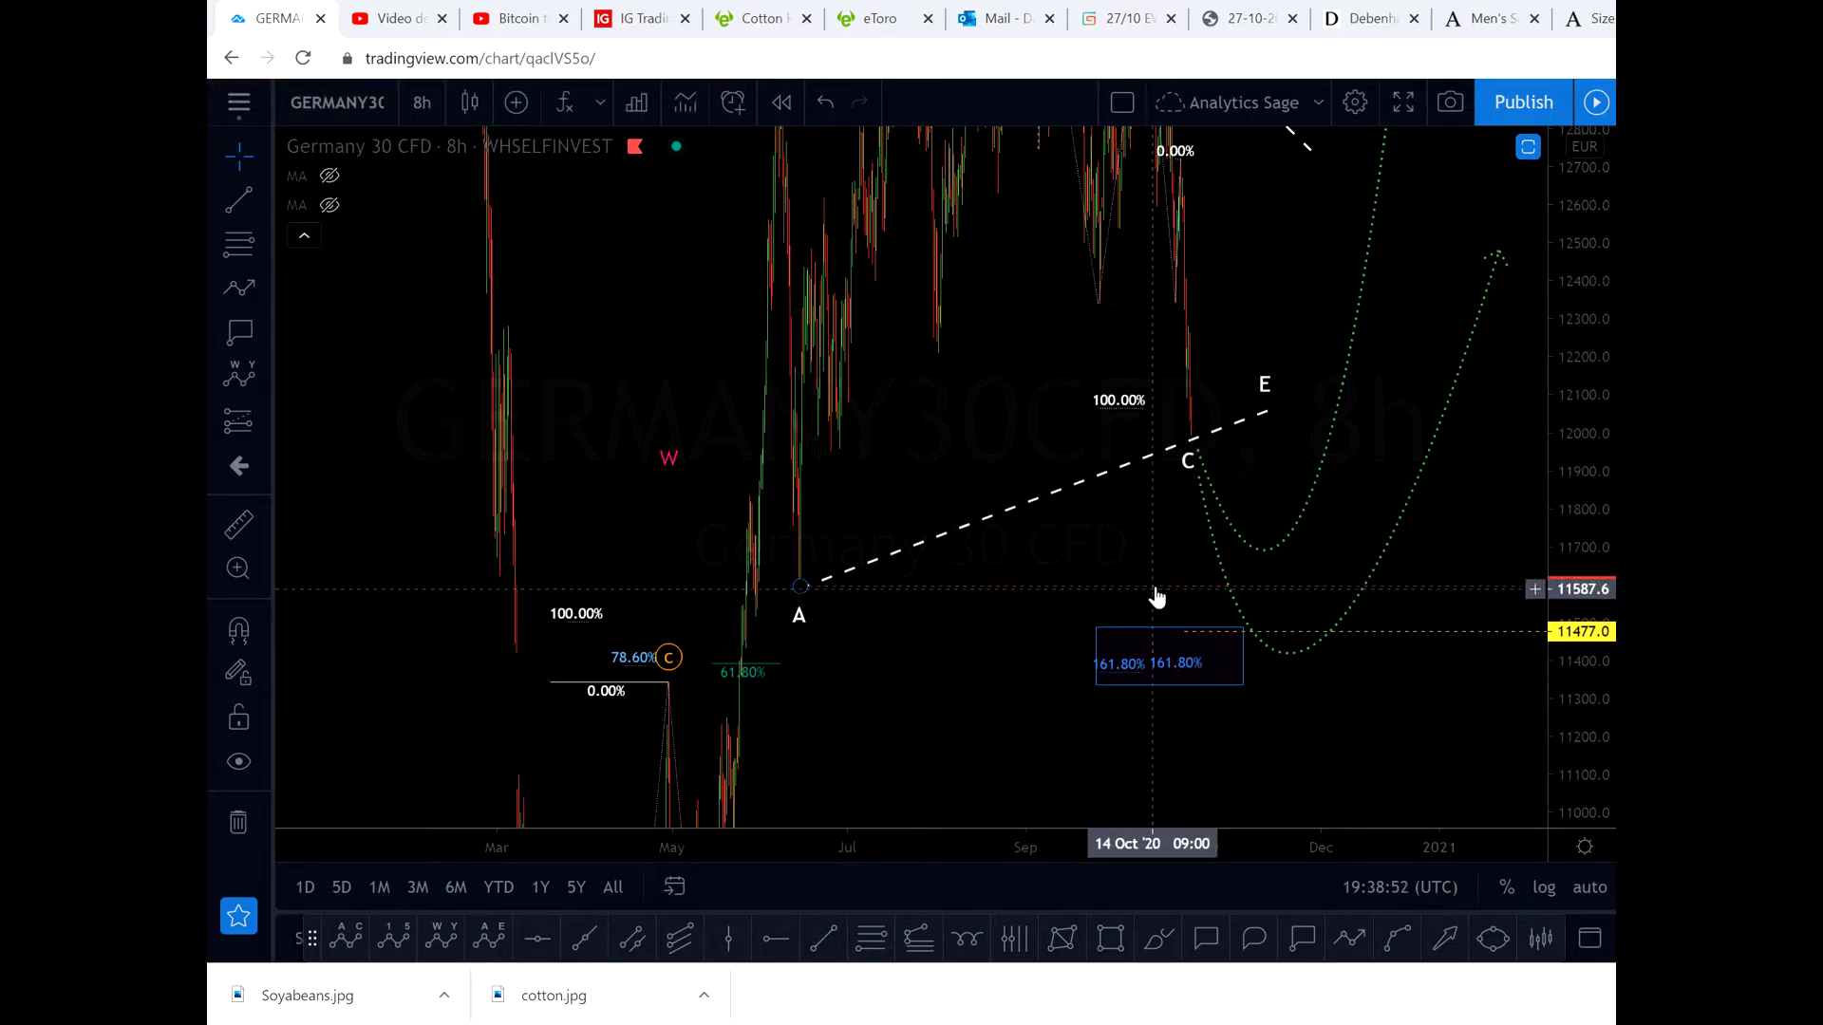
{"action": "left_click_drag", "start_coordinate": [1335, 671], "coordinate": [1171, 683]}
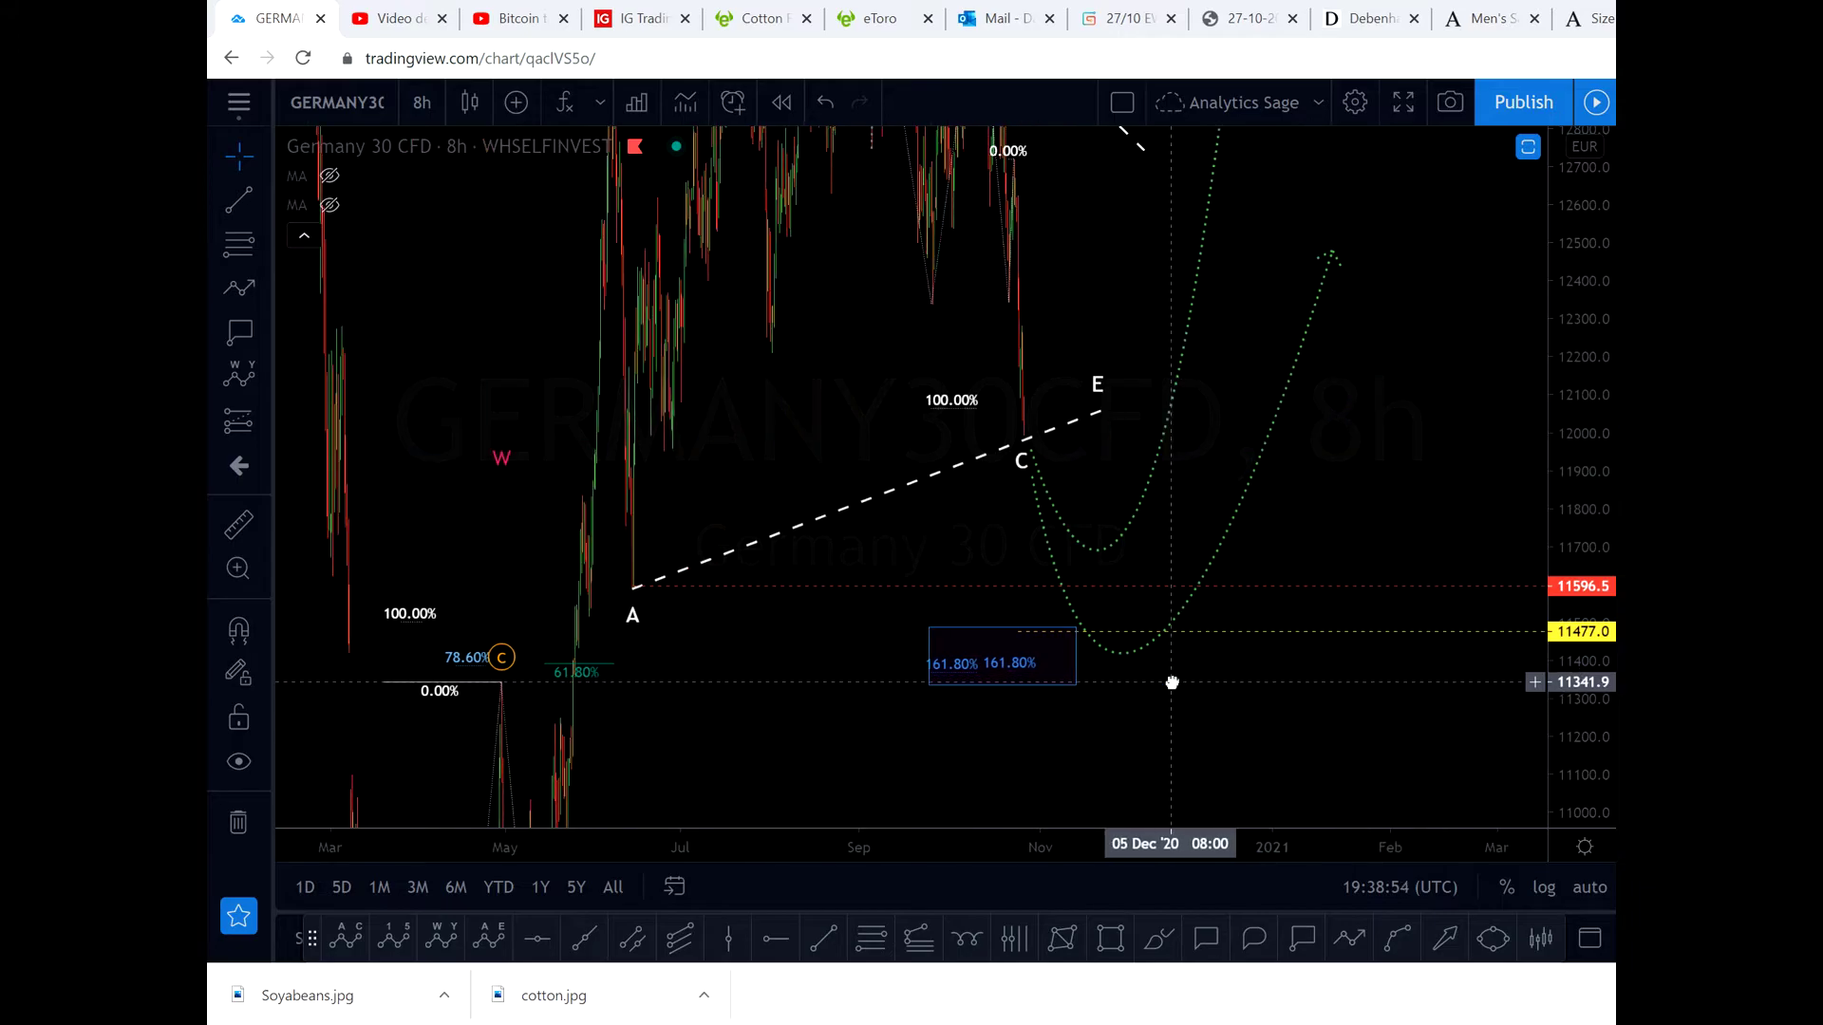
{"action": "left_click_drag", "start_coordinate": [1576, 332], "coordinate": [1540, 605]}
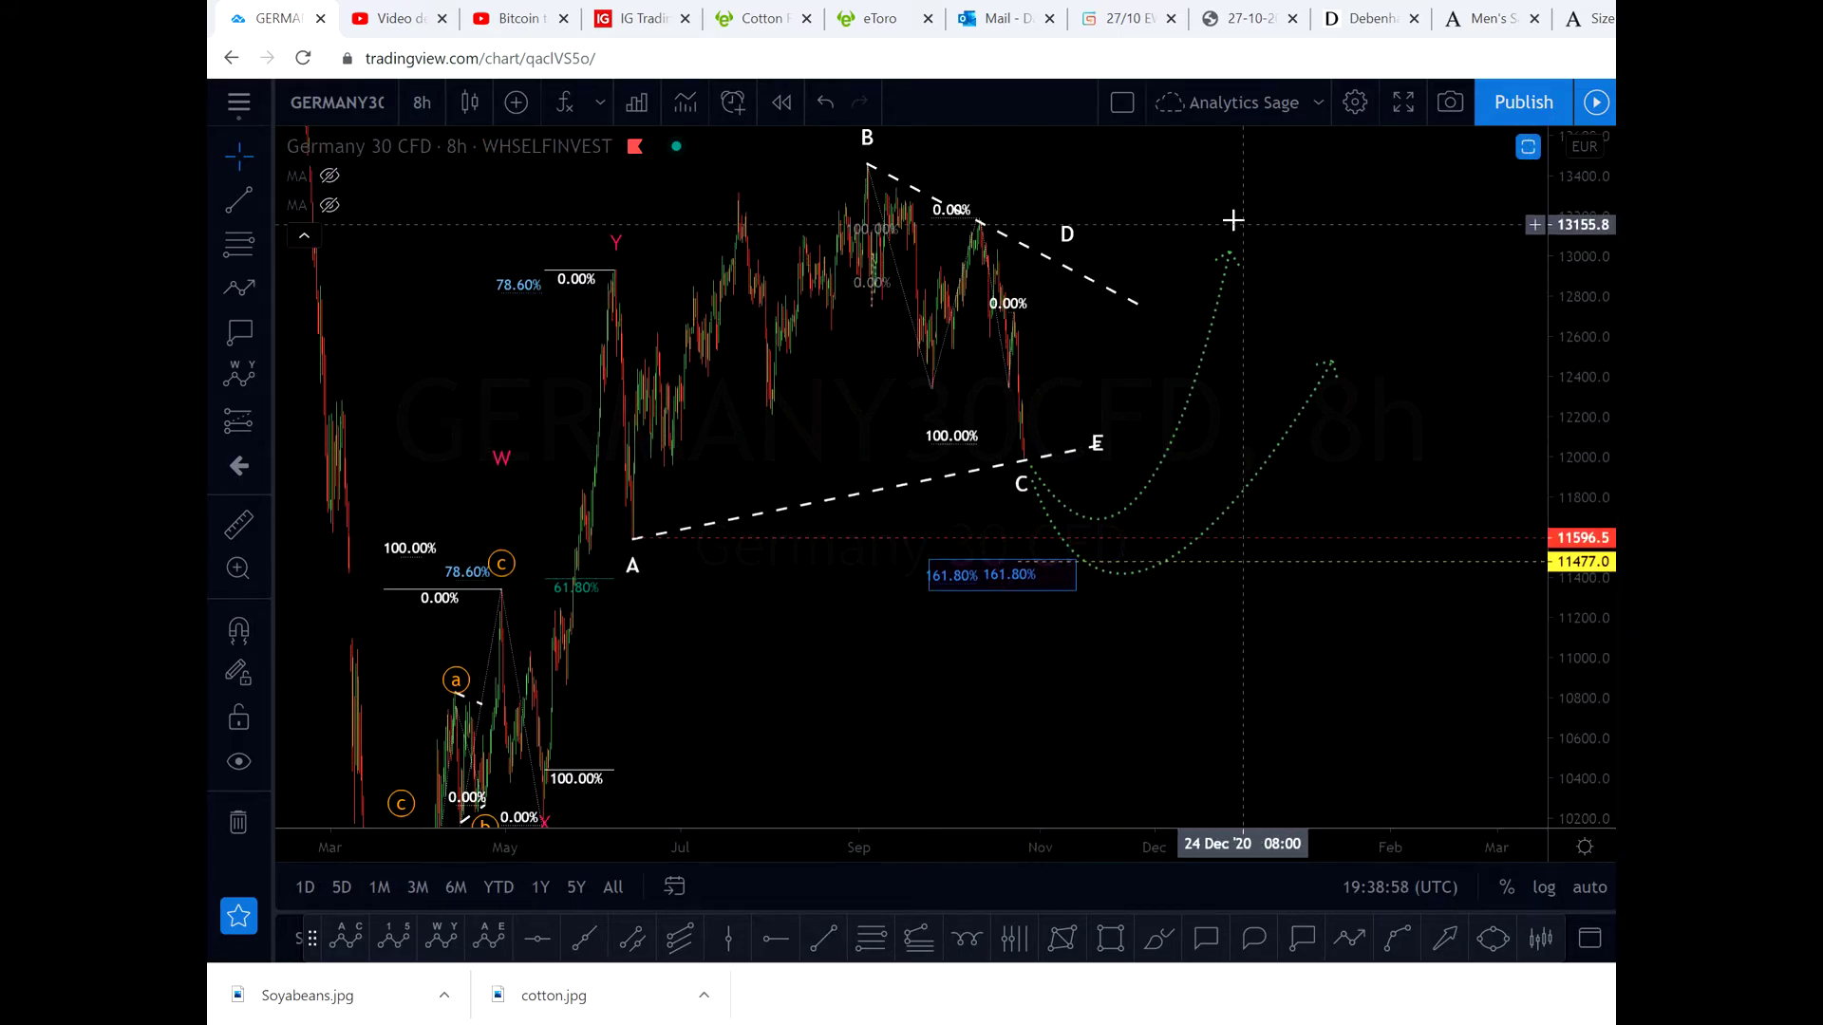
{"action": "left_click_drag", "start_coordinate": [1218, 219], "coordinate": [1196, 265]}
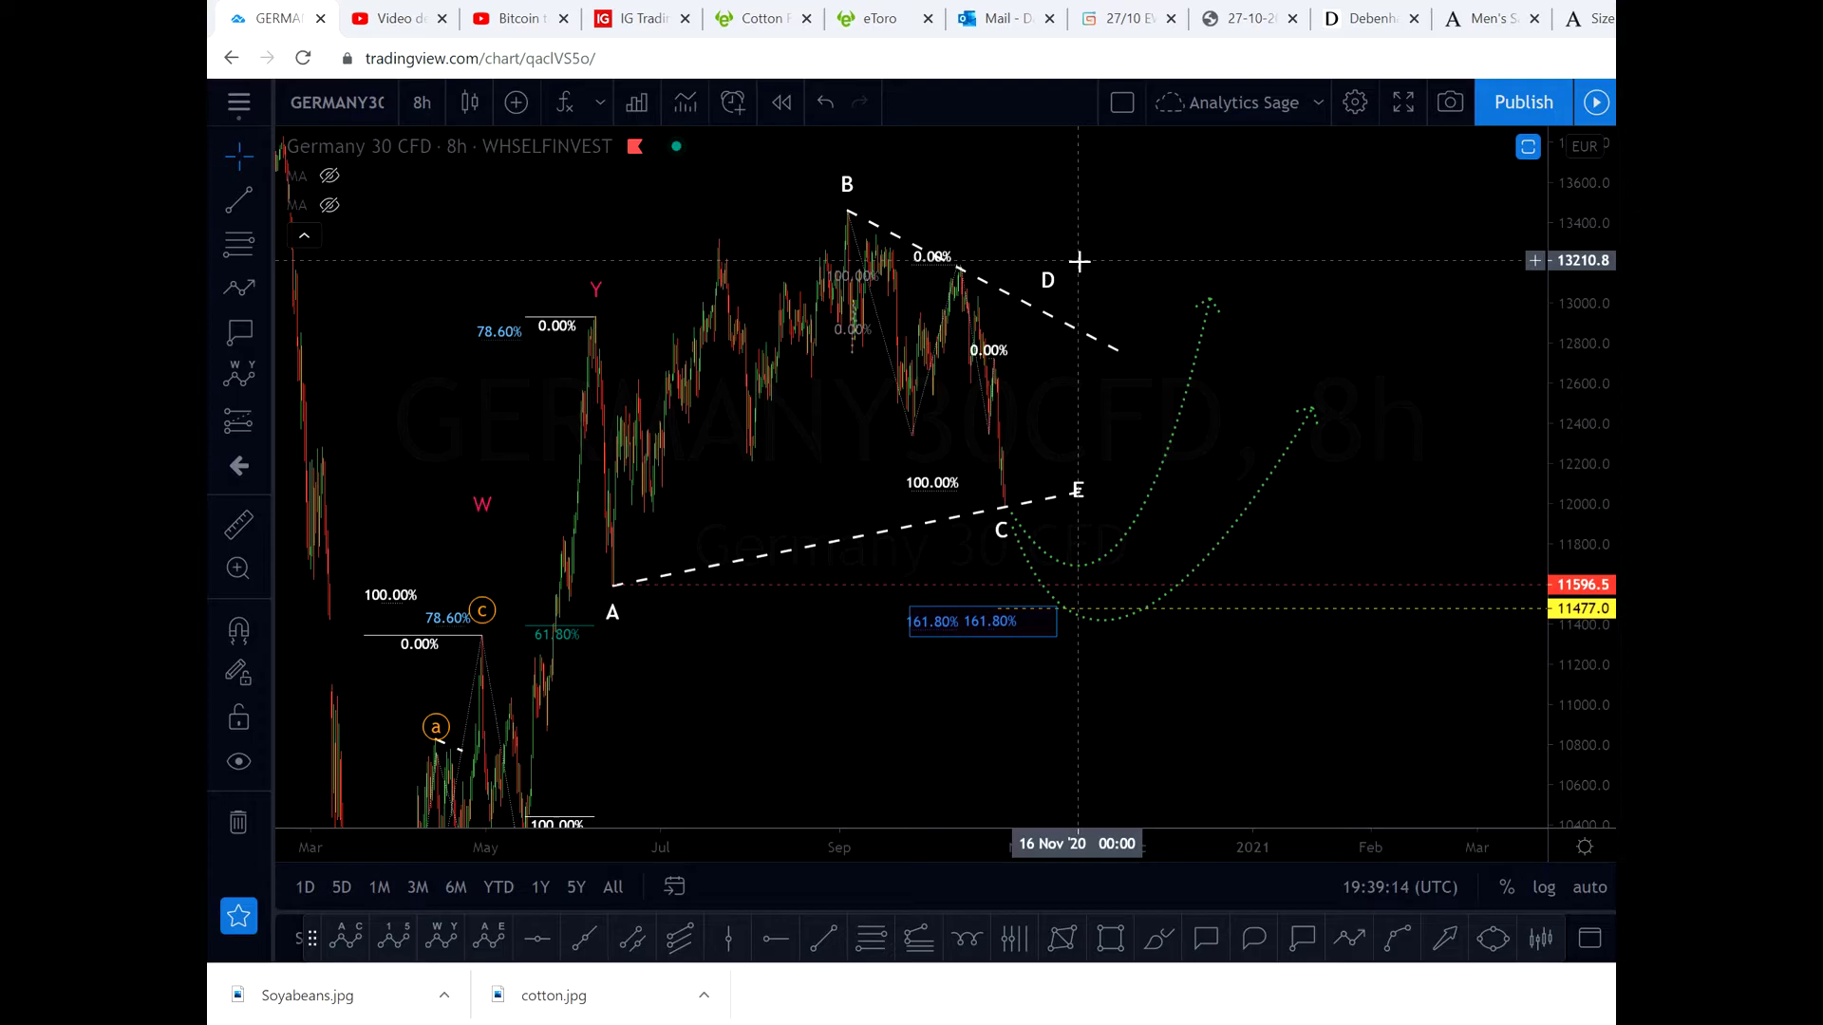
{"action": "scroll", "coordinate": [1082, 258], "scroll_direction": "up", "scroll_amount": 2}
{"action": "left_click_drag", "start_coordinate": [846, 224], "coordinate": [1039, 243]}
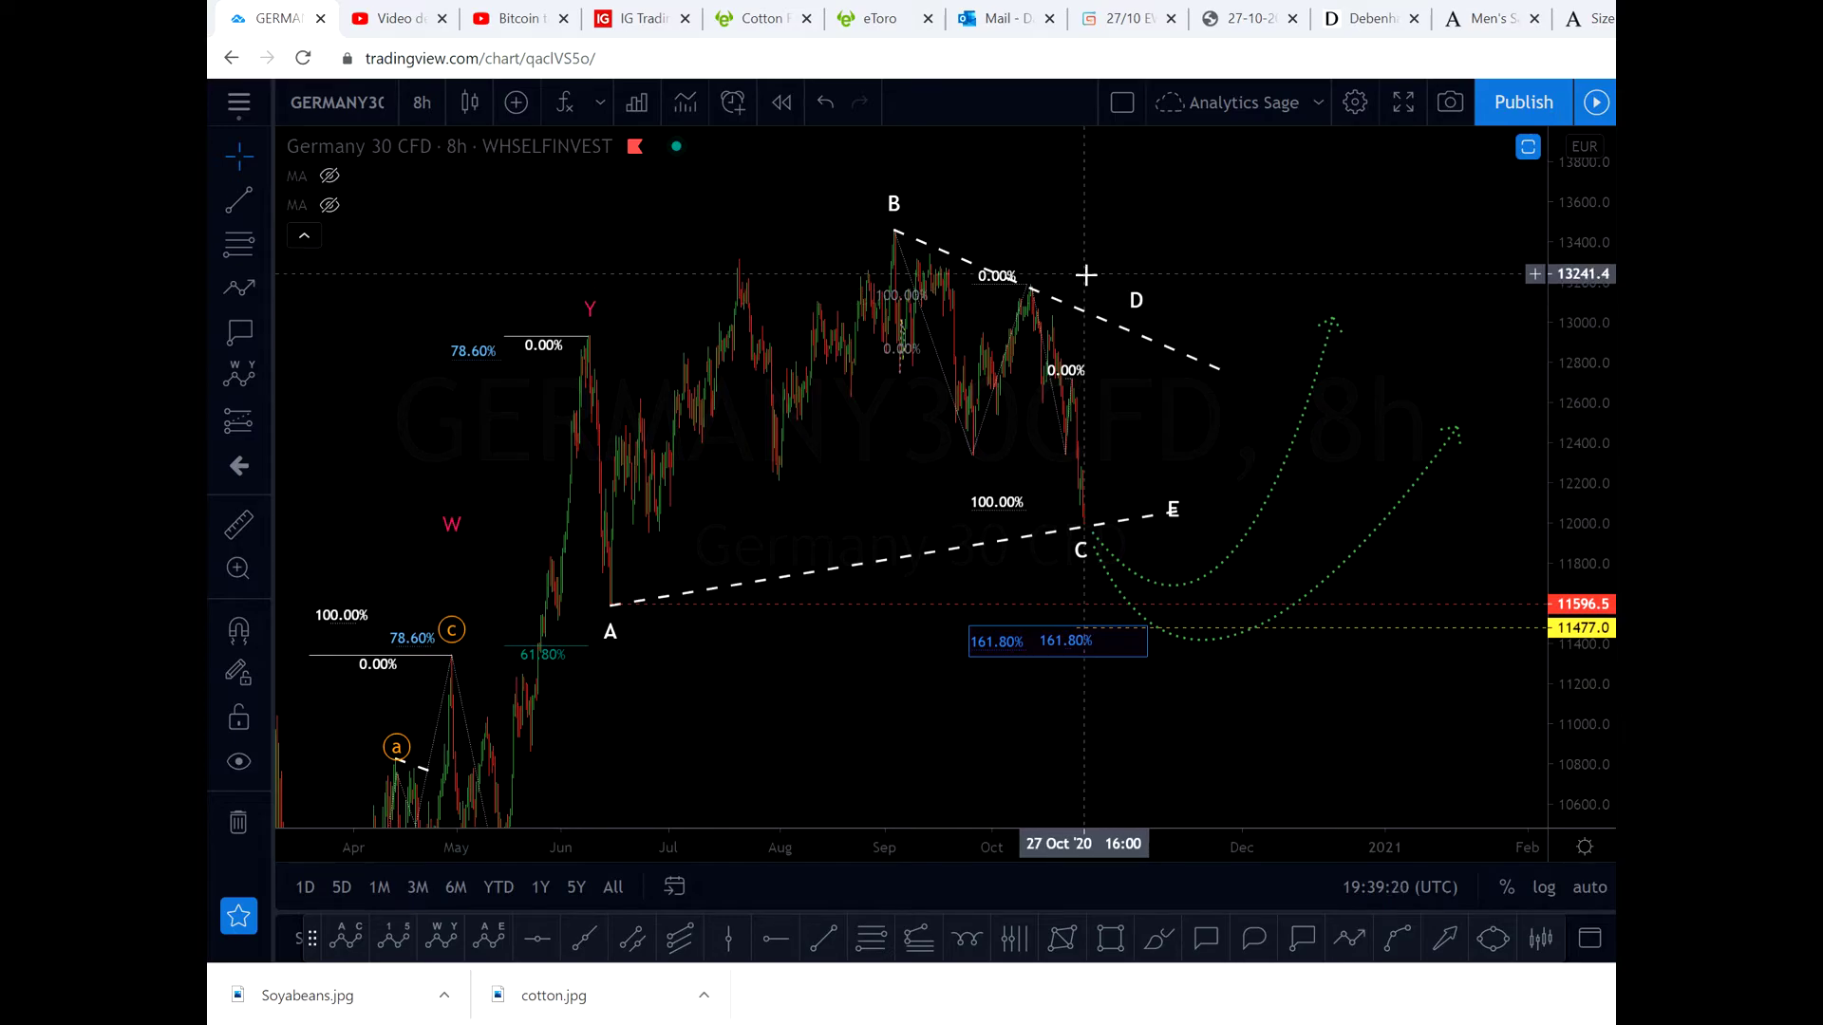
{"action": "left_click_drag", "start_coordinate": [1225, 481], "coordinate": [1343, 444]}
{"action": "left_click_drag", "start_coordinate": [1568, 384], "coordinate": [1547, 579]}
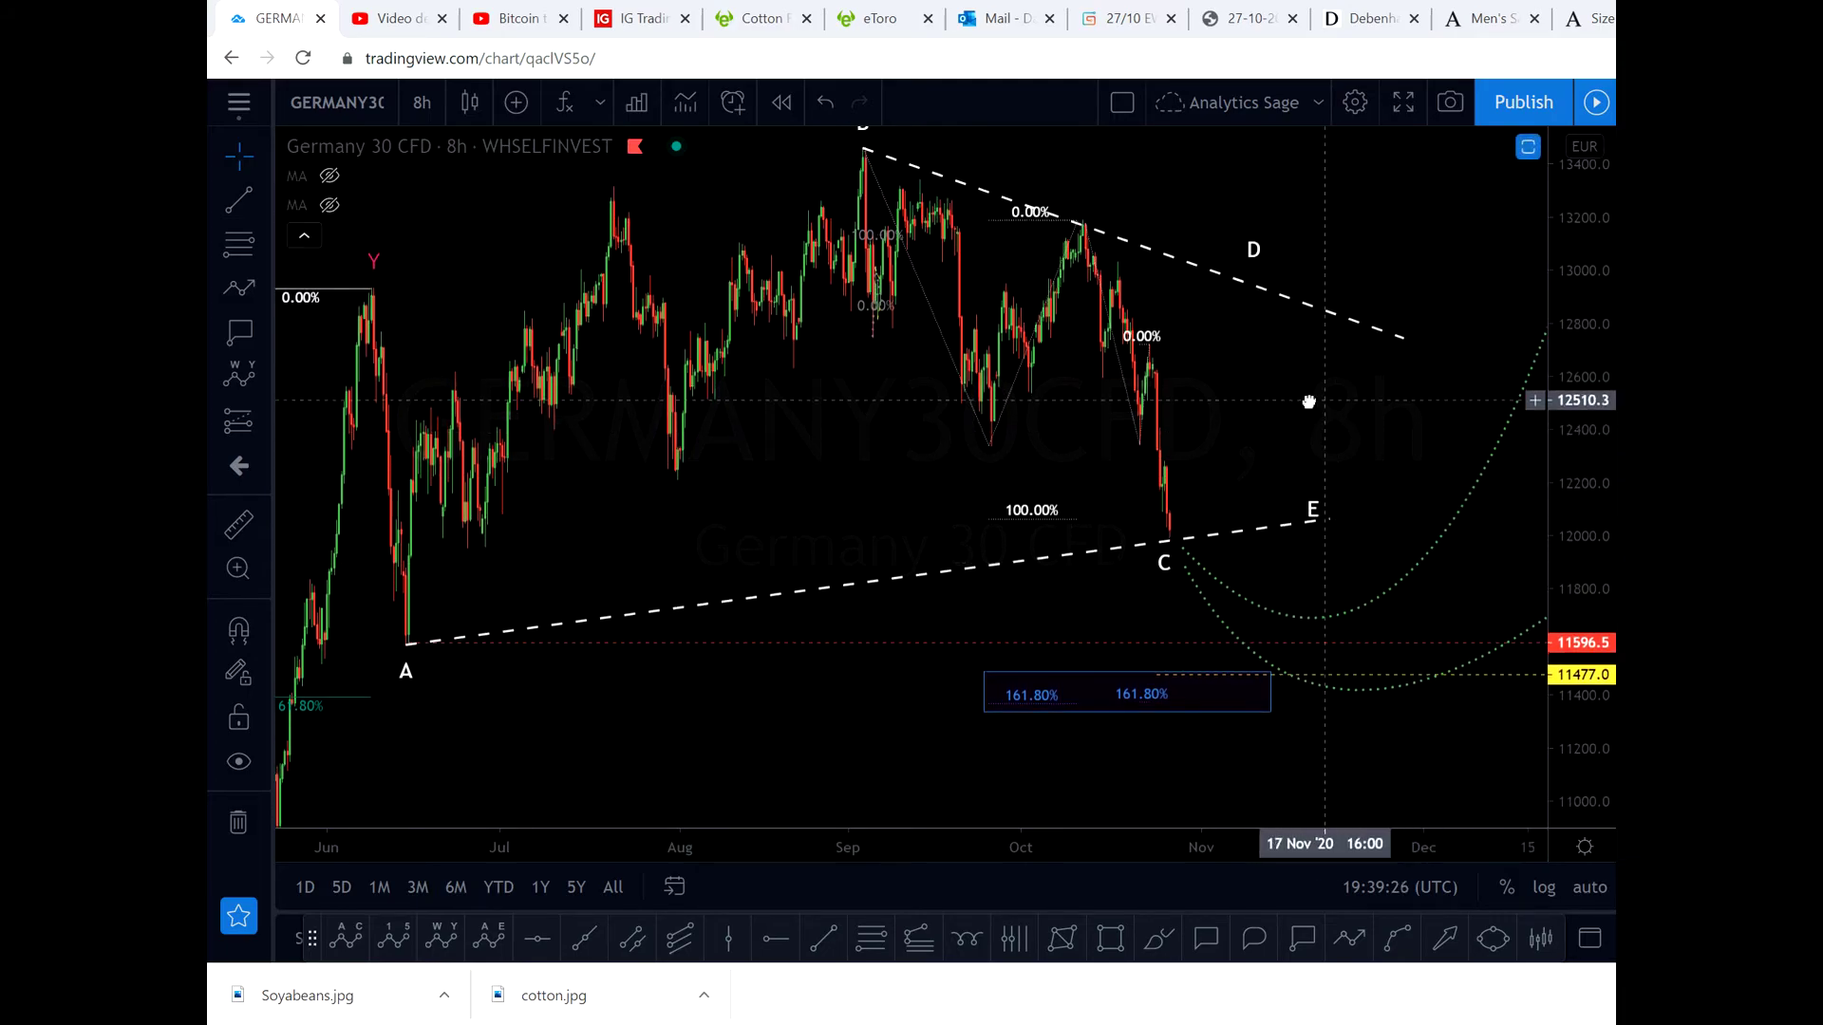
{"action": "left_click_drag", "start_coordinate": [1327, 398], "coordinate": [1231, 402]}
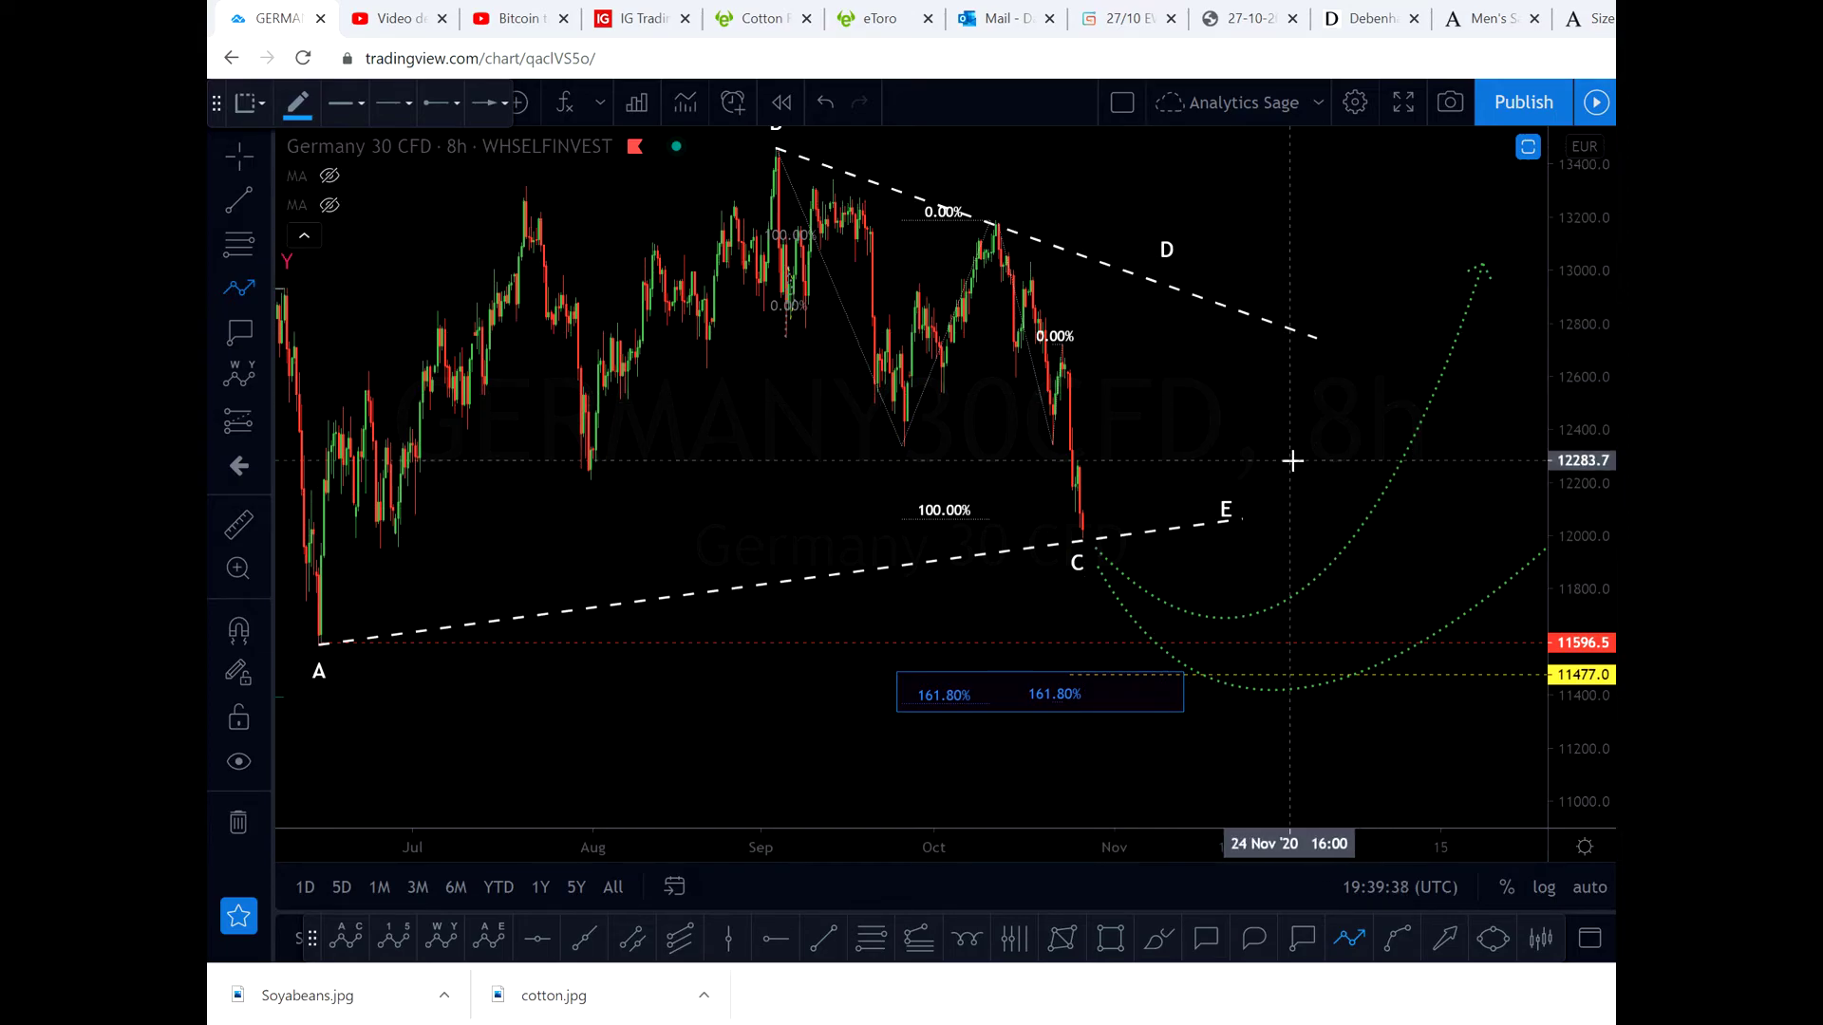
{"action": "left_click_drag", "start_coordinate": [1347, 407], "coordinate": [1131, 415]}
{"action": "scroll", "coordinate": [1131, 414], "scroll_direction": "down", "scroll_amount": 3}
{"action": "left_click_drag", "start_coordinate": [1581, 226], "coordinate": [1567, 439]}
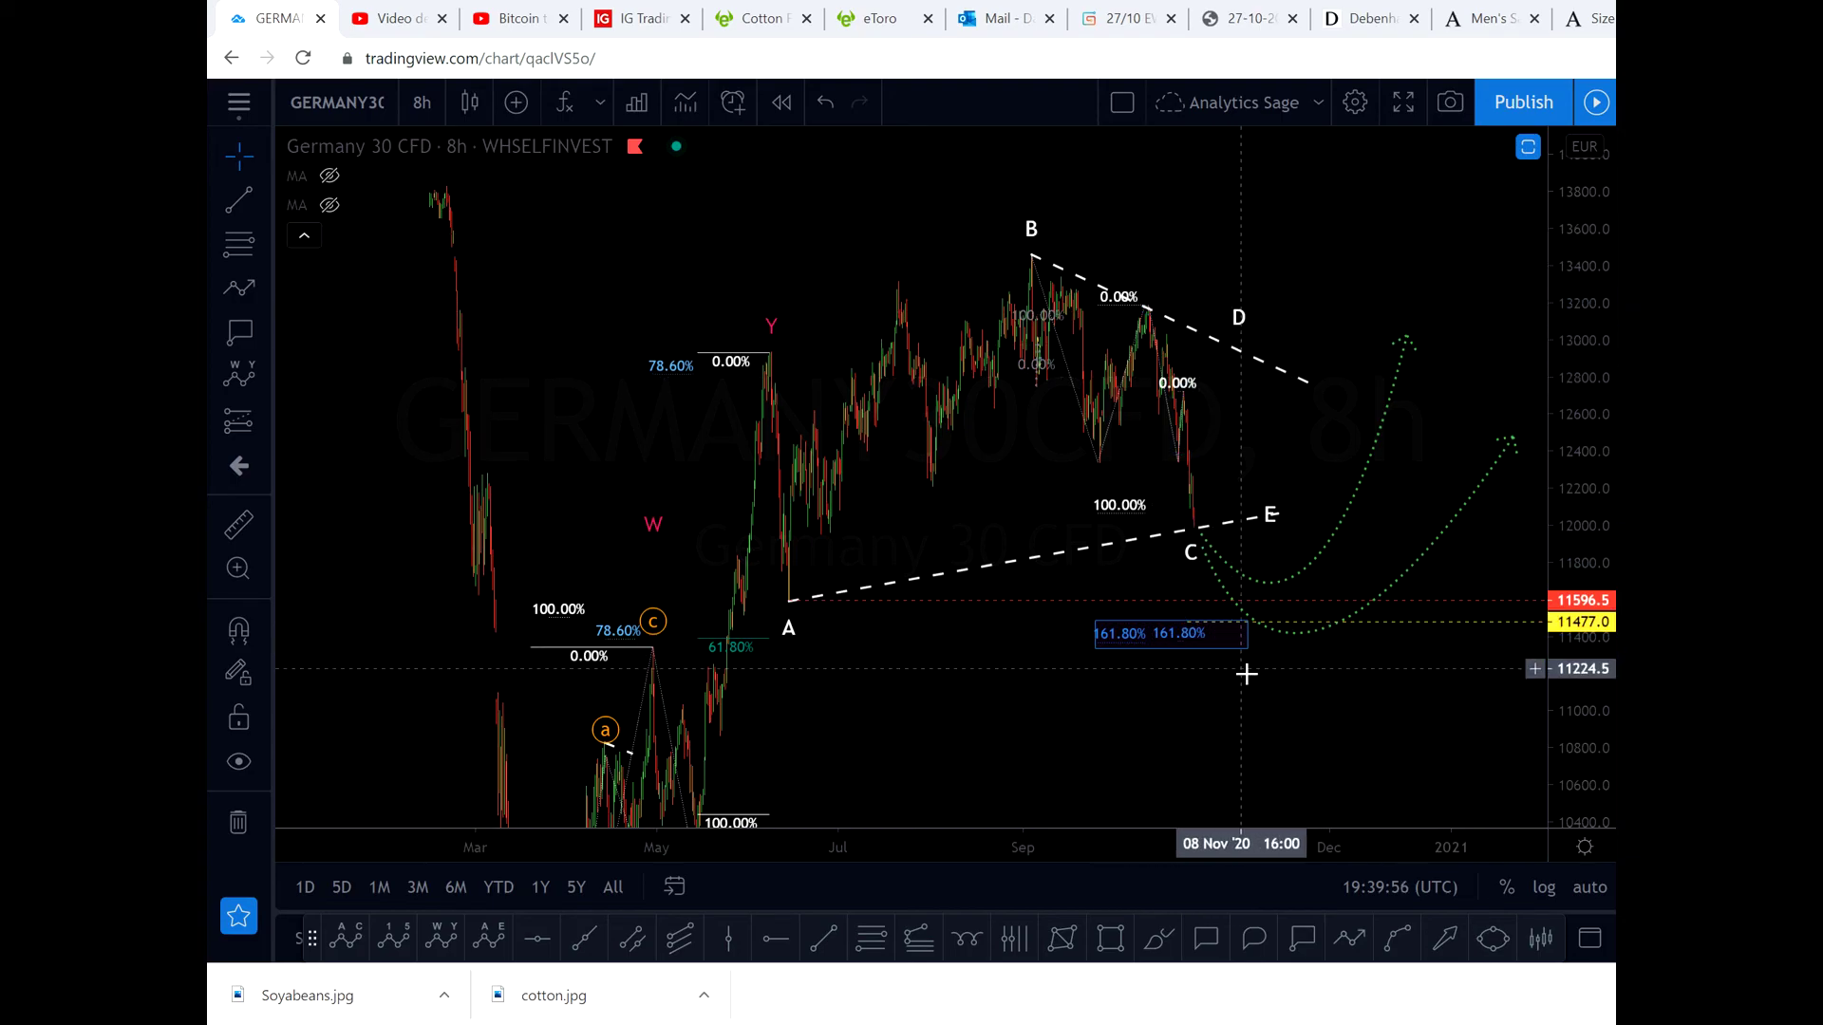
{"action": "scroll", "coordinate": [1240, 671], "scroll_direction": "up", "scroll_amount": 2}
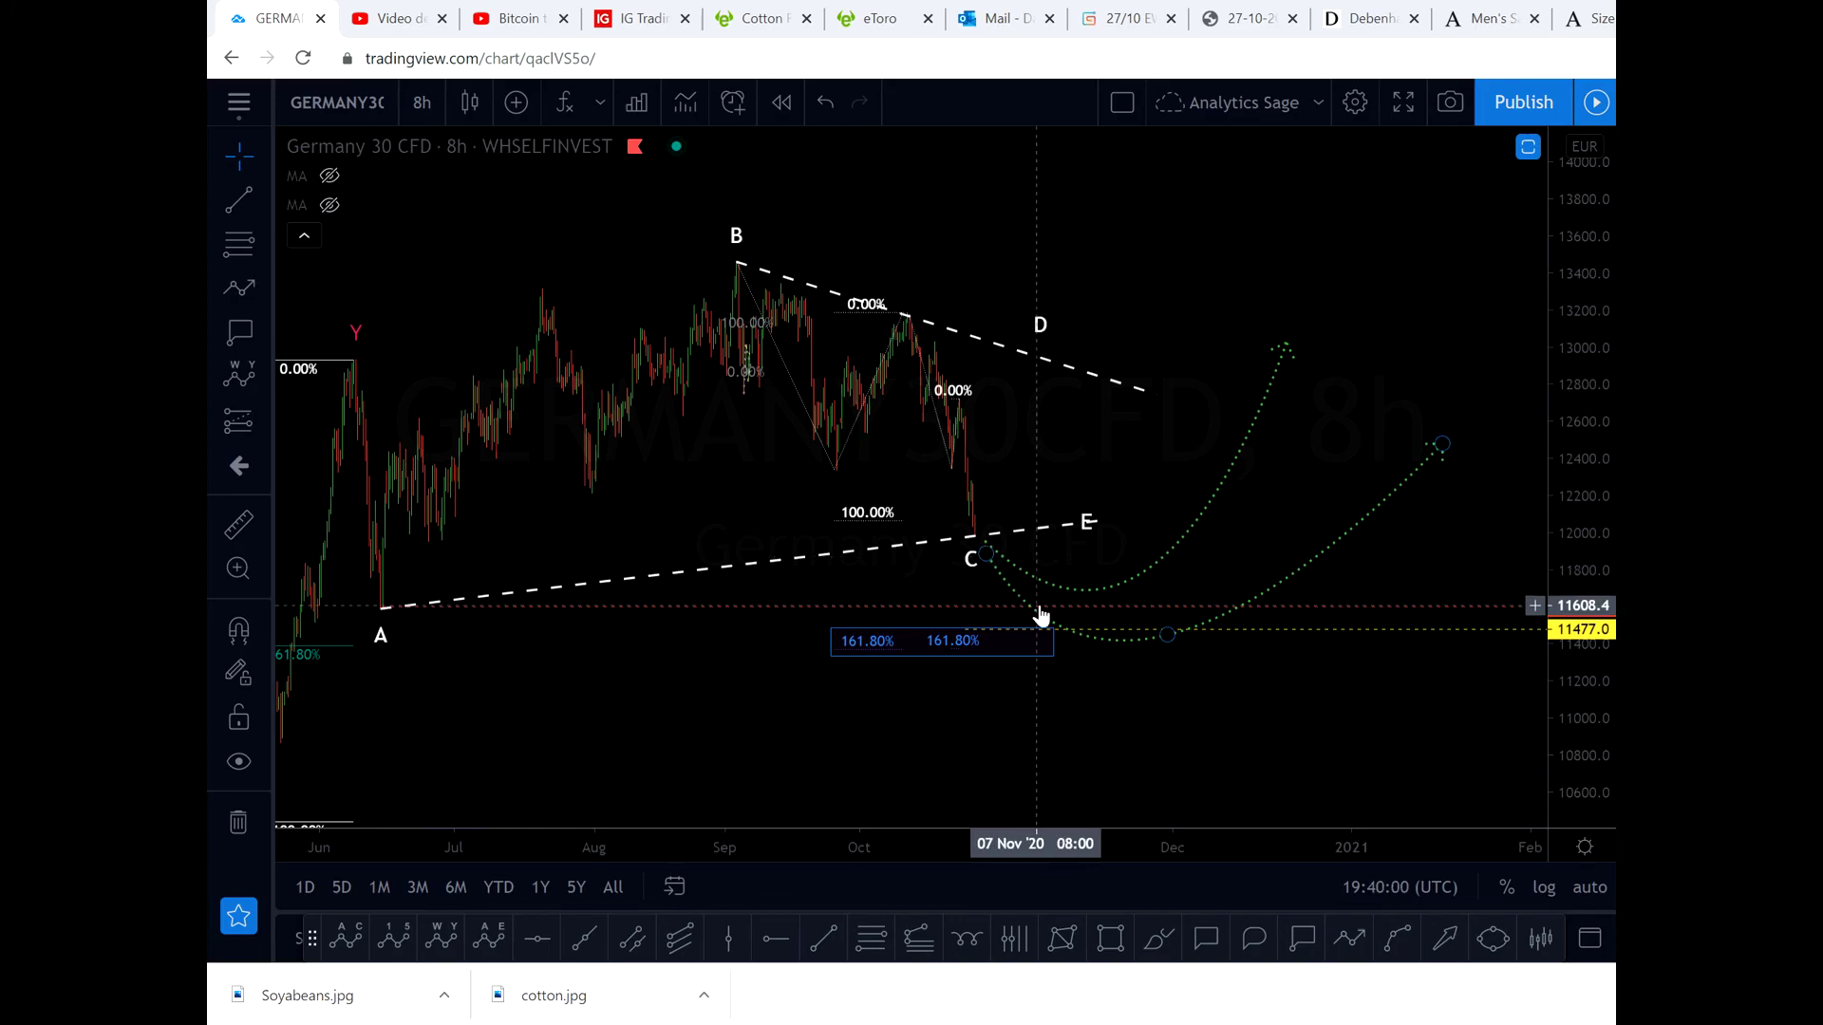
{"action": "scroll", "coordinate": [1255, 247], "scroll_direction": "down", "scroll_amount": 3}
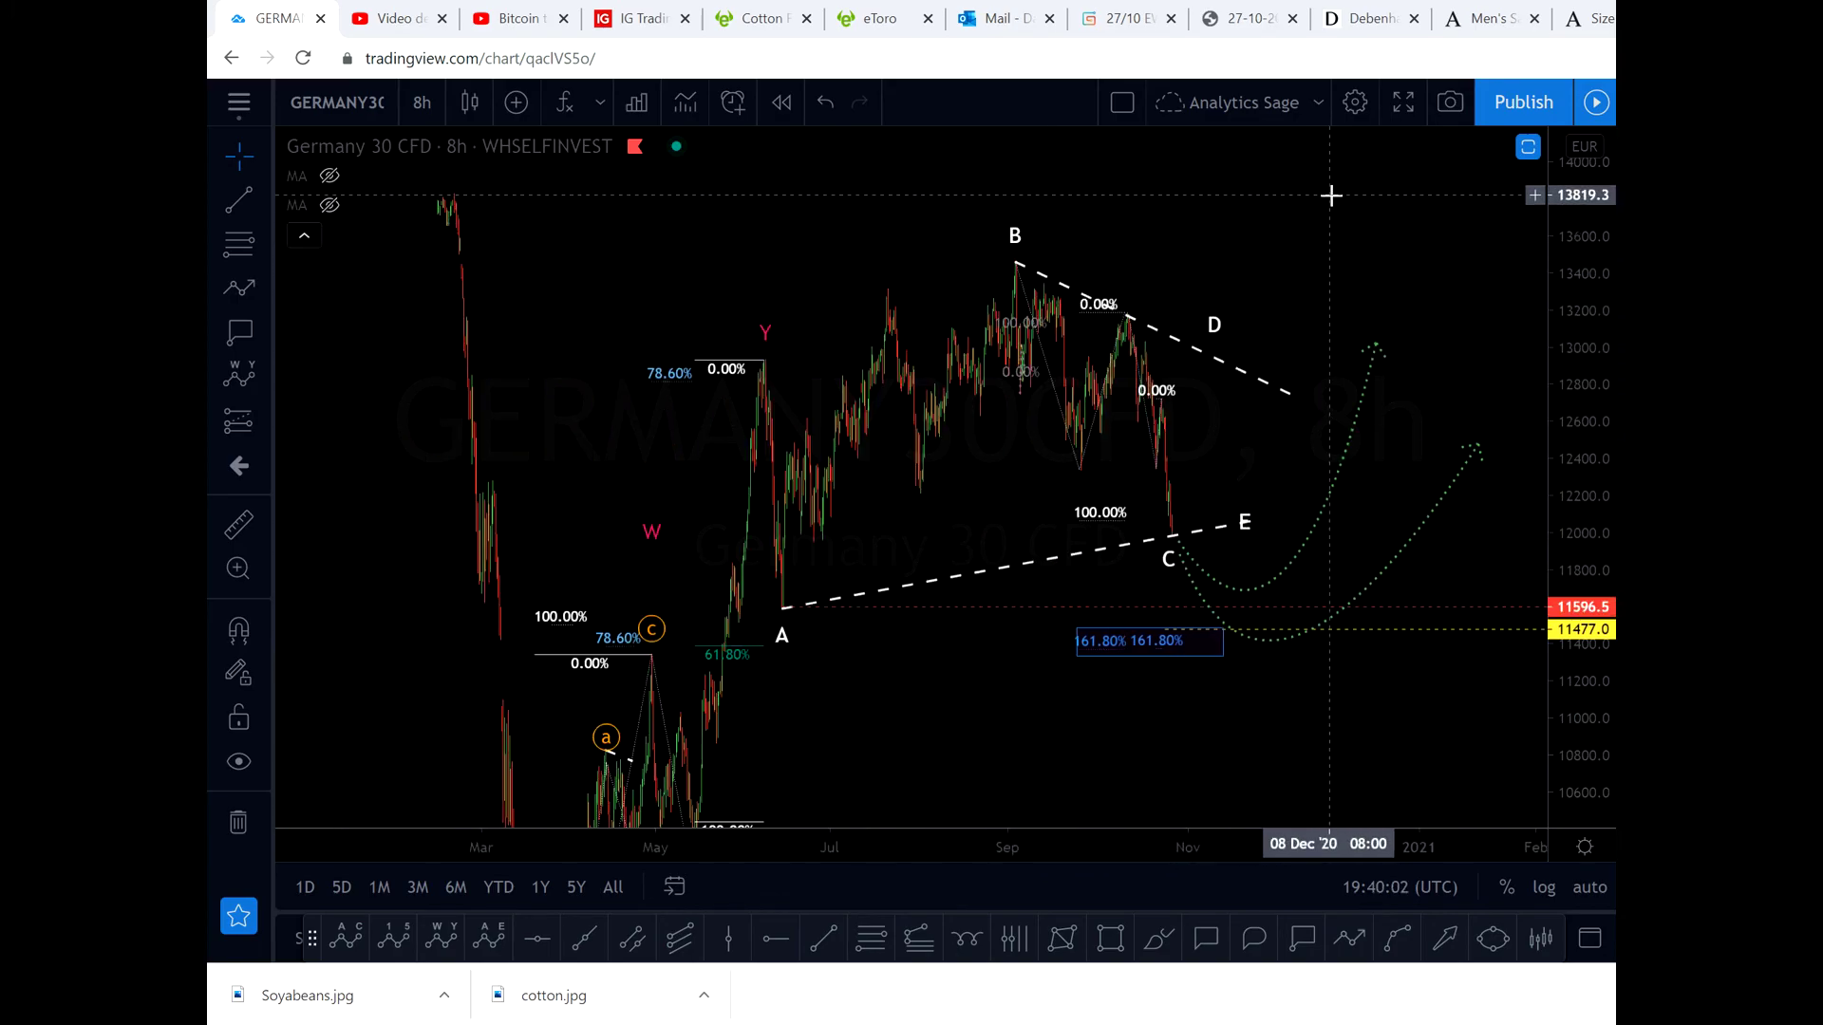
{"action": "left_click_drag", "start_coordinate": [1427, 224], "coordinate": [1347, 227]}
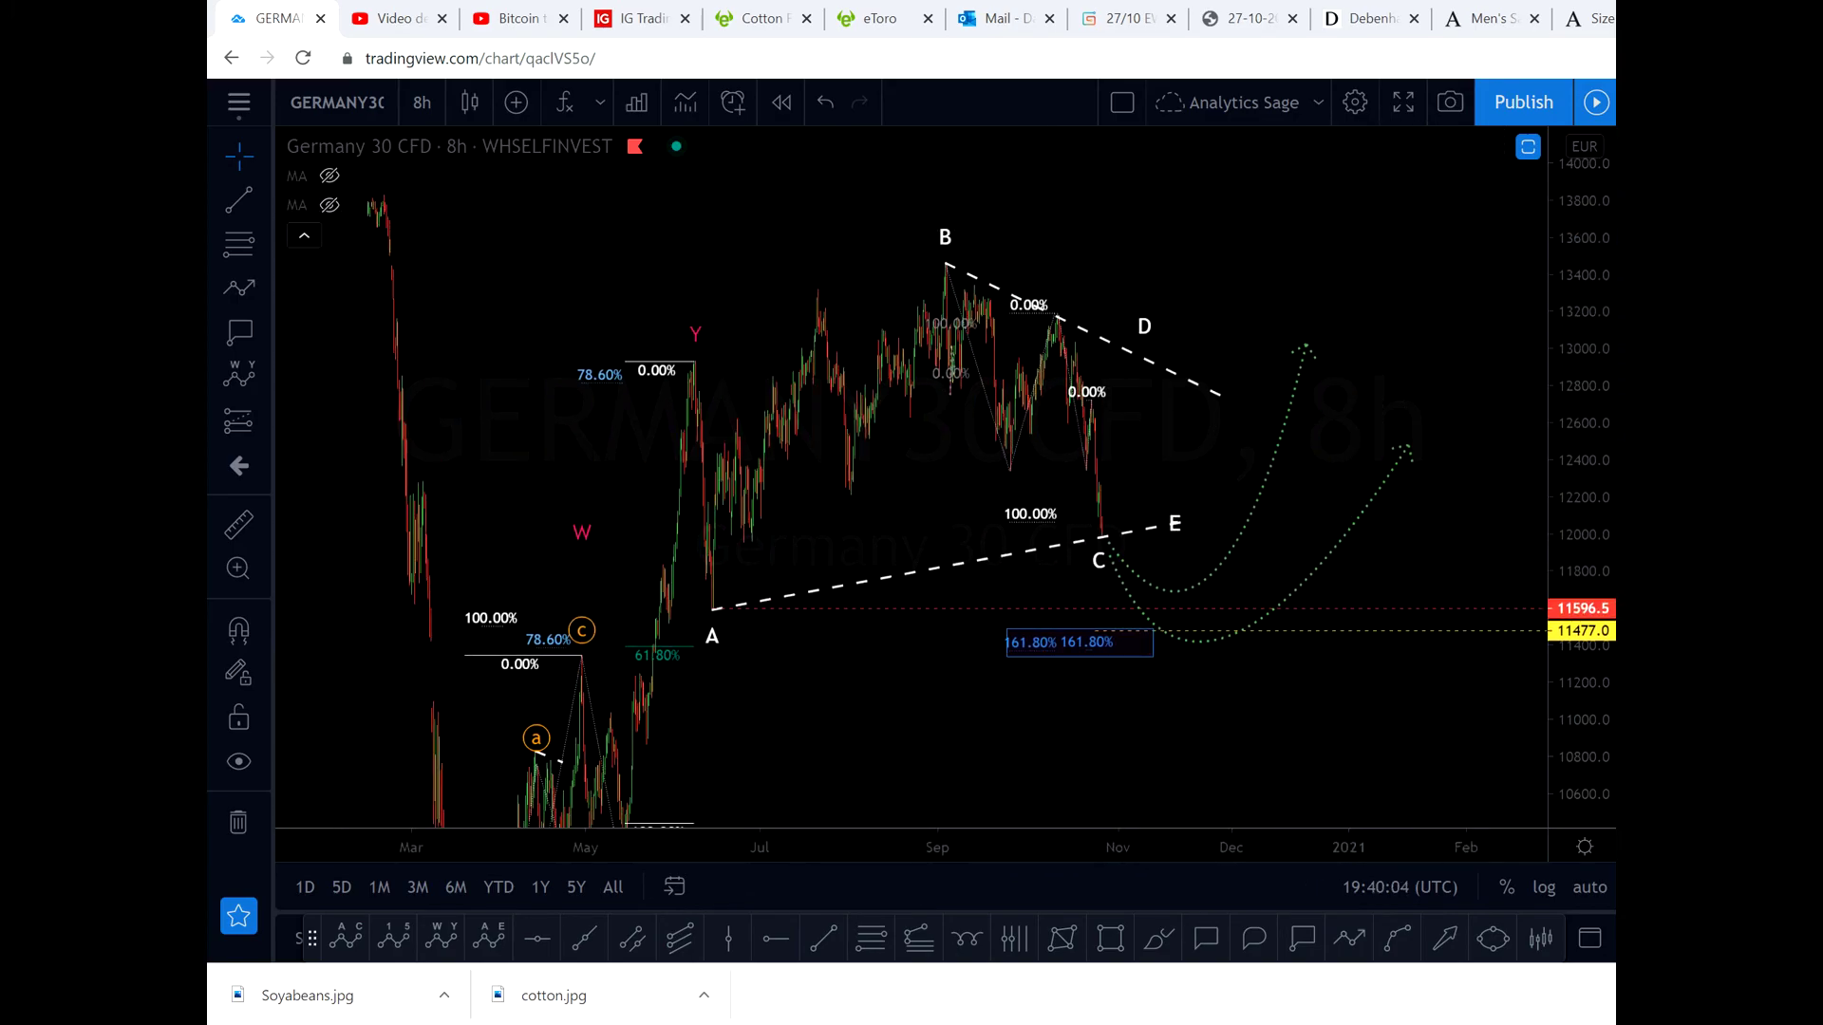